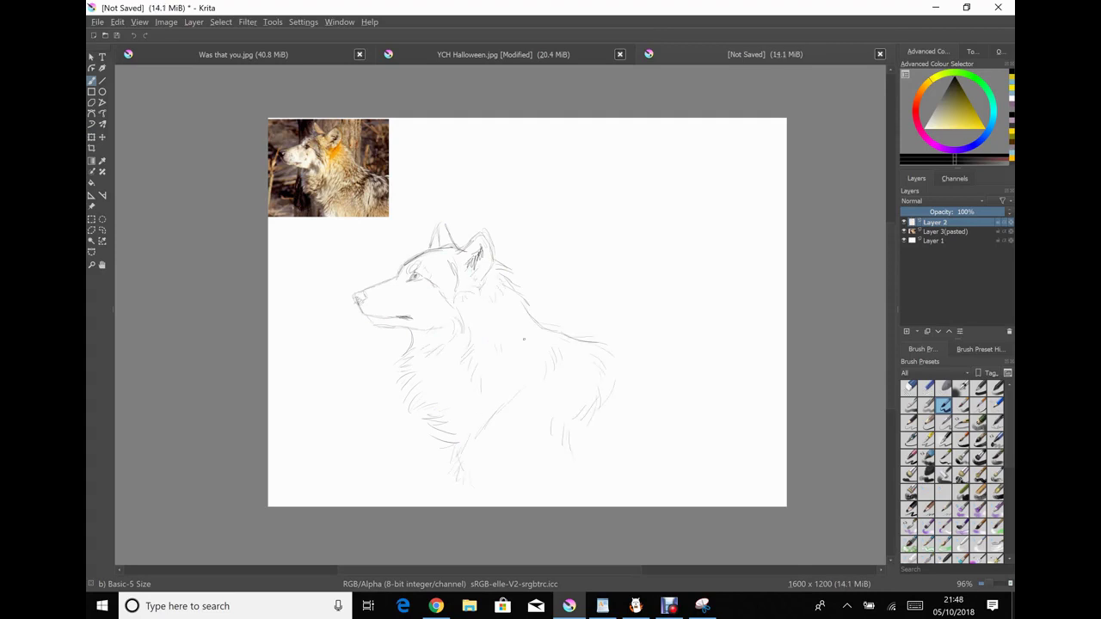
Replace the small reference photo with a larger pasted wolf photo in the upper-right corner of the canvas
key(slash)
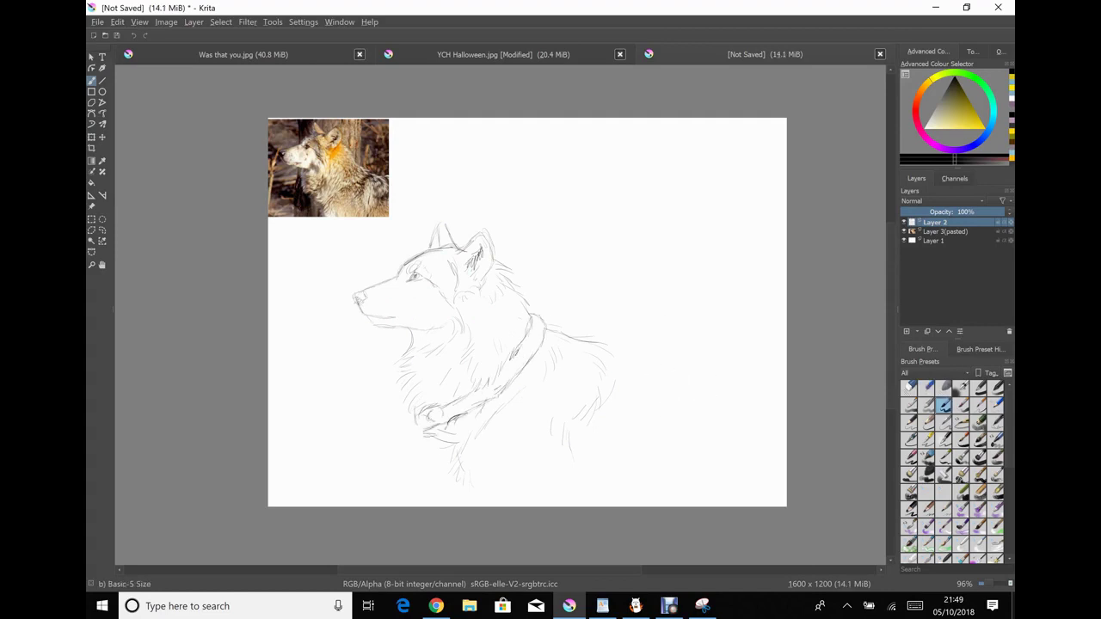
key(ctrl+z)
key(ctrl+v)
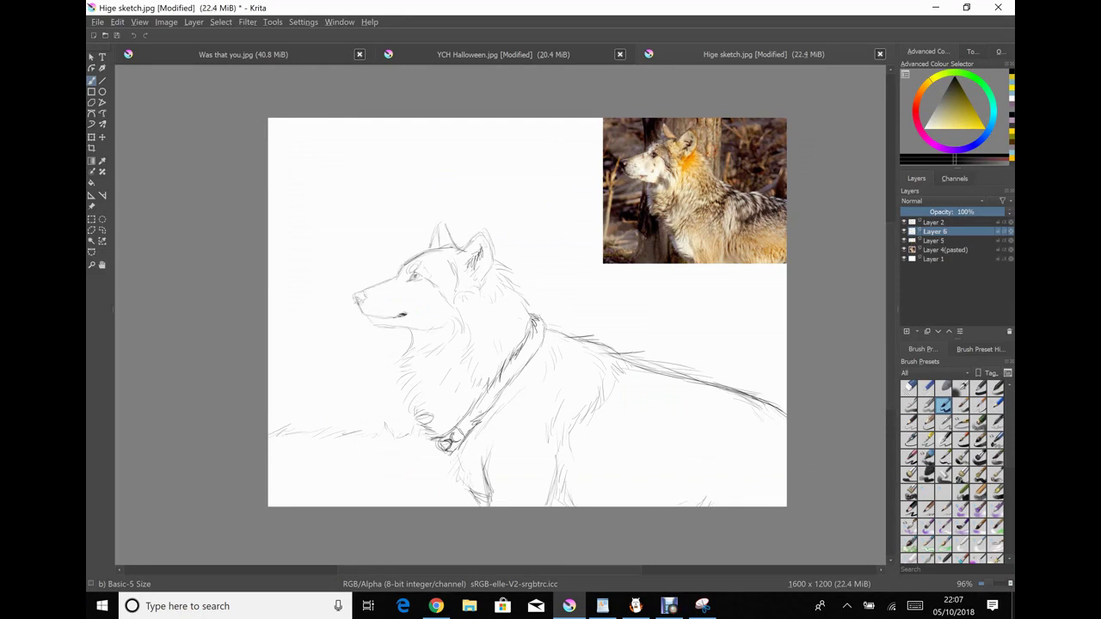
Block in the wolf's body and neck in flat olive yellow on Layer 6 with the Bristles-3 Large Smooth brush
click(961, 439)
mouse_move(645, 422)
mouse_down()
mouse_move(719, 438)
mouse_move(735, 503)
mouse_up()
click(978, 456)
mouse_move(740, 438)
mouse_down()
mouse_move(774, 482)
mouse_move(687, 490)
mouse_move(774, 447)
mouse_move(610, 456)
mouse_move(714, 396)
mouse_up()
drag(551, 339, 793, 445)
mouse_move(602, 490)
mouse_down()
mouse_move(456, 482)
mouse_move(550, 340)
mouse_move(482, 266)
mouse_move(469, 413)
mouse_move(422, 430)
mouse_move(425, 279)
mouse_move(387, 305)
mouse_up()
Fill the wolf's head, muzzle and throat in olive yellow up to the sketch lines with the Basic-1 brush
click(979, 387)
drag(563, 301, 684, 293)
key(ctrl+z)
drag(420, 270, 489, 256)
scroll(377, 215, up, 4)
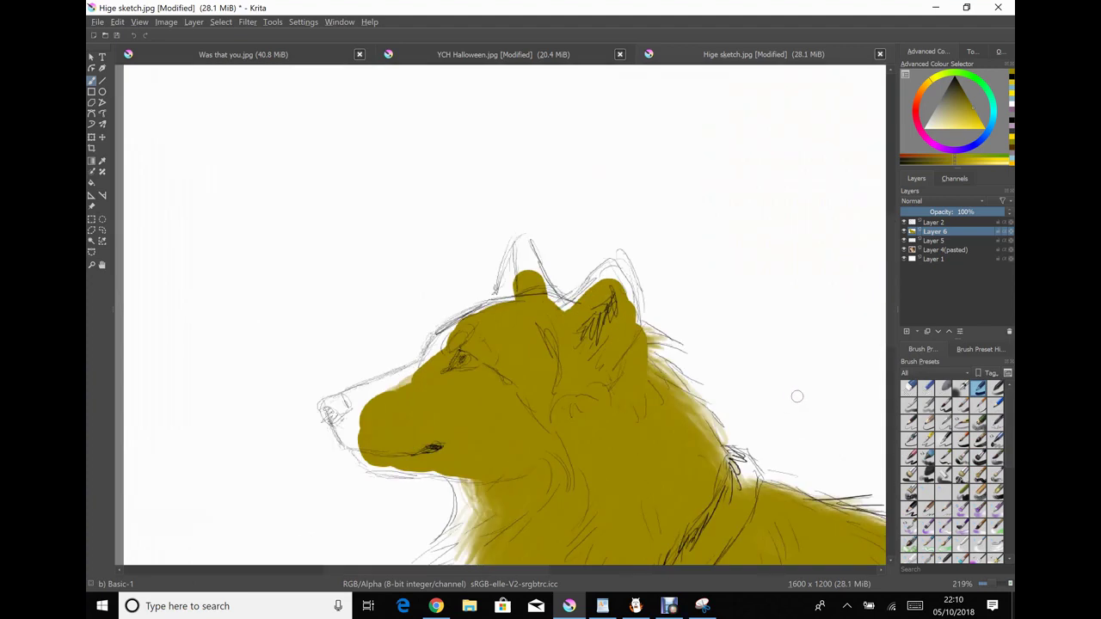
drag(413, 368, 340, 397)
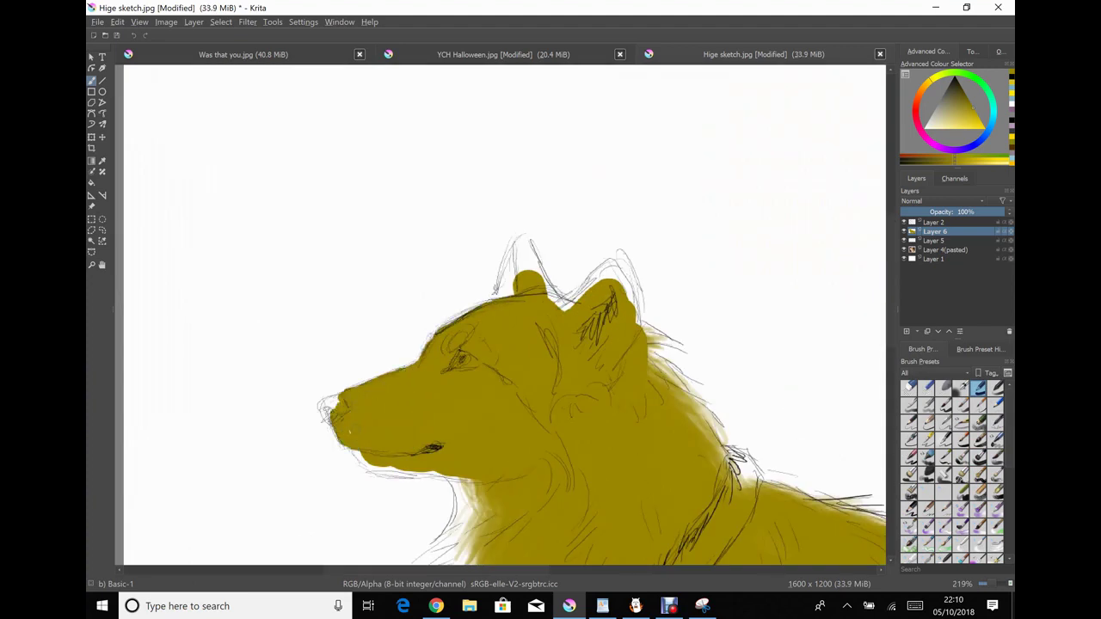
mouse_move(348, 451)
mouse_down()
mouse_move(473, 512)
mouse_move(491, 555)
mouse_up()
Fill both of the wolf's ears up to their sketched tips in the same olive yellow
drag(559, 293, 587, 310)
drag(584, 263, 638, 322)
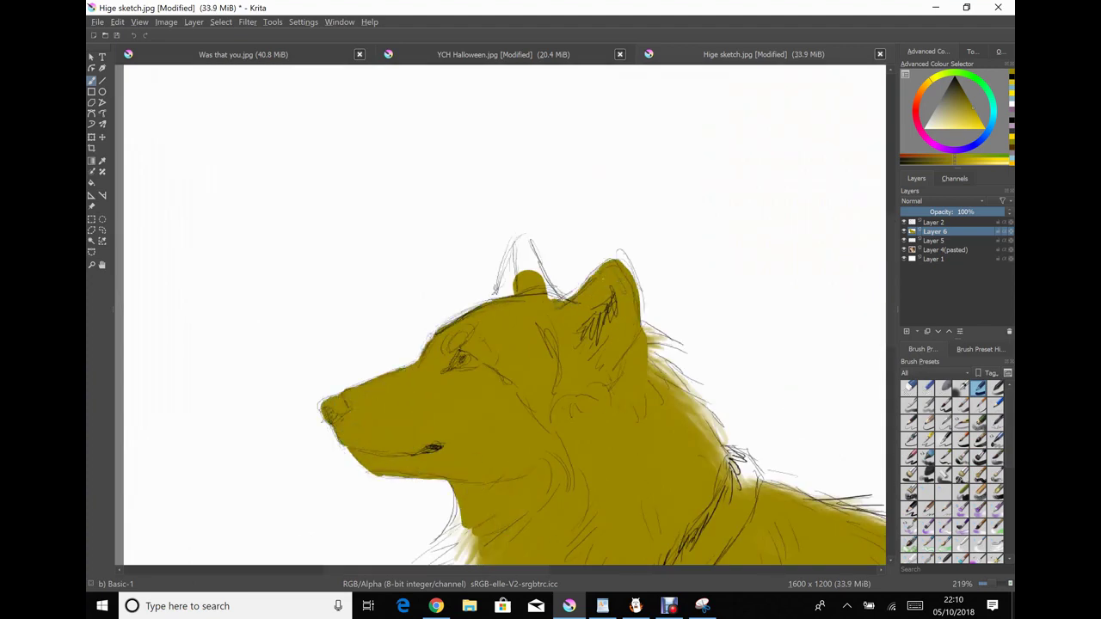
drag(564, 301, 521, 243)
drag(497, 294, 531, 237)
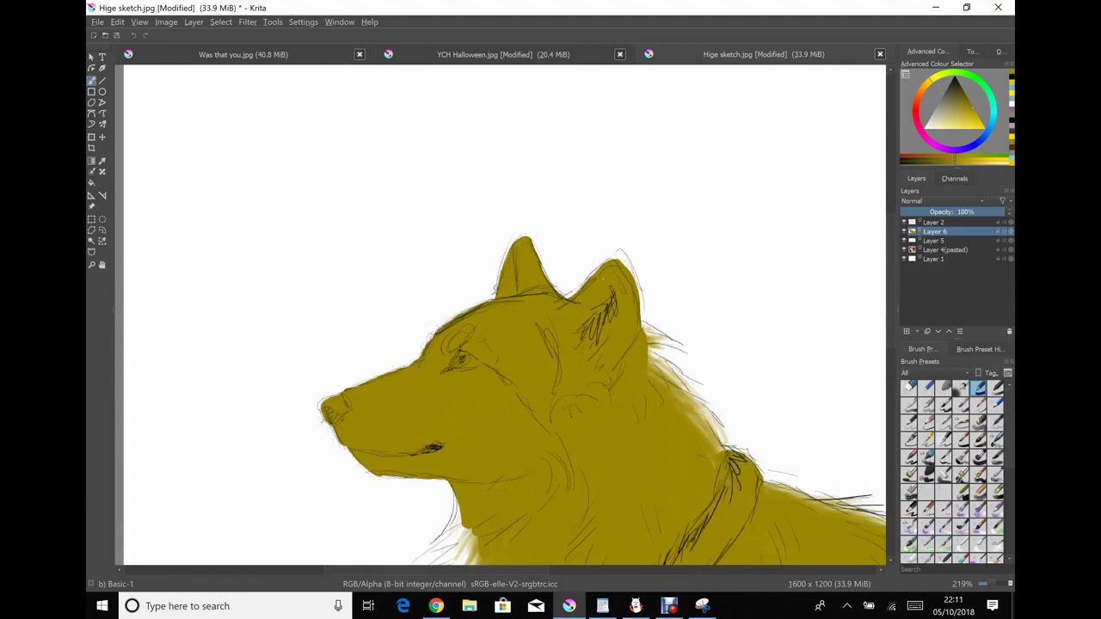
Paint olive fur tufts along the front edge of the wolf's throat and chest with a bristle brush
scroll(515, 315, down, 5)
click(979, 456)
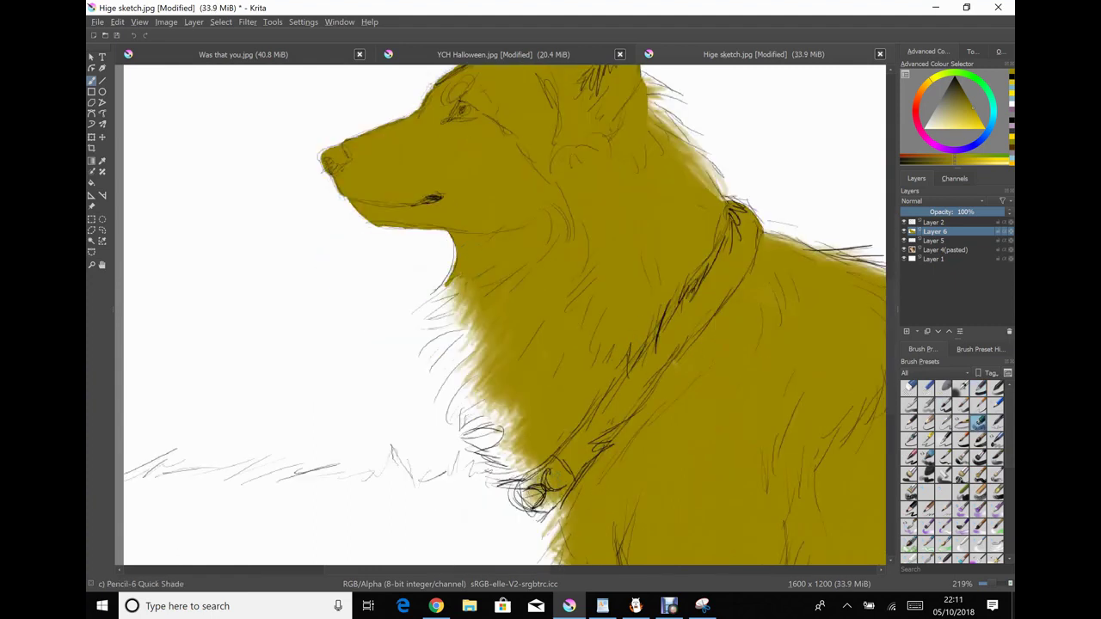
drag(405, 254, 370, 361)
key(ctrl+z)
drag(507, 344, 456, 422)
drag(507, 391, 465, 443)
drag(537, 404, 495, 477)
drag(456, 249, 471, 323)
Extend the olive silhouette with fur tufts along the front leg and the back of the neck using Bristles-3 Large Smooth
scroll(482, 319, down, 5)
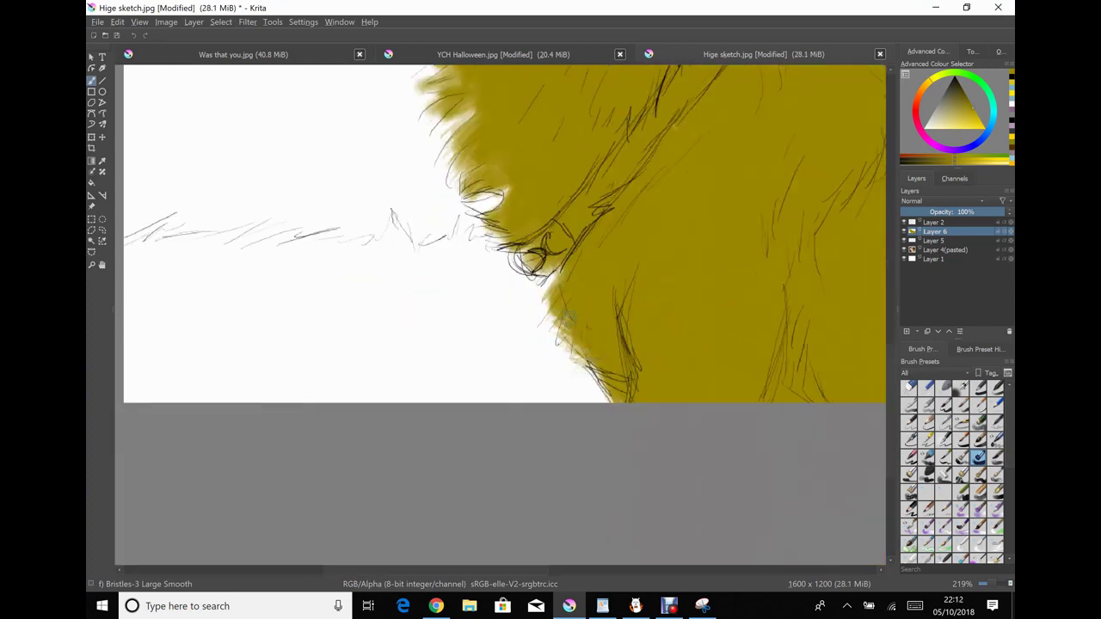
scroll(559, 266, right, 1)
scroll(498, 315, up, 5)
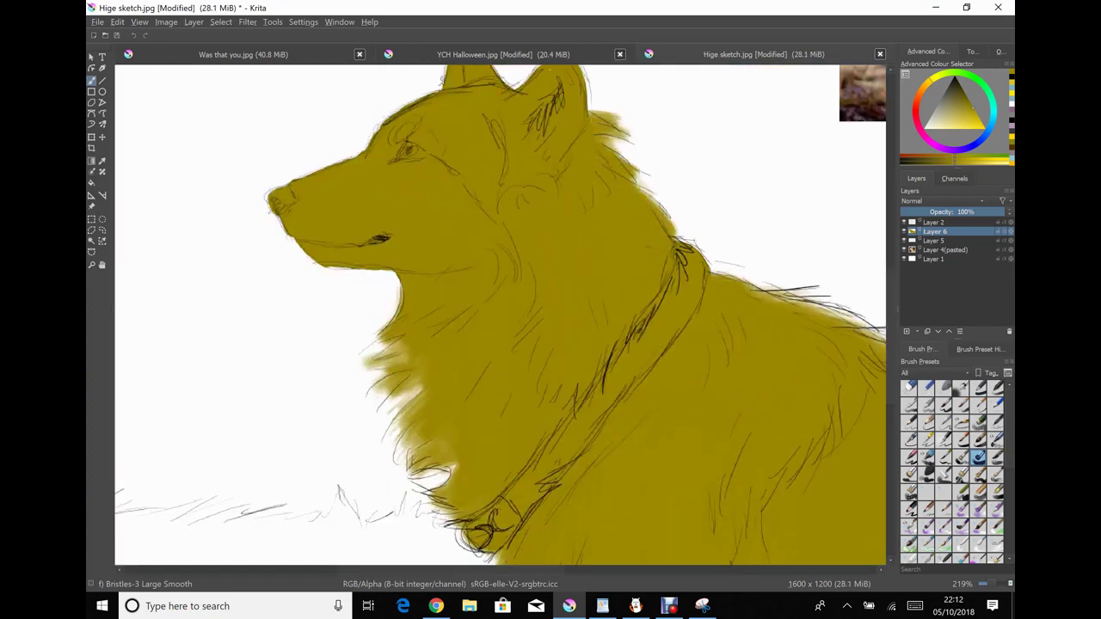
scroll(499, 315, right, 3)
scroll(616, 273, up, 3)
scroll(616, 273, down, 8)
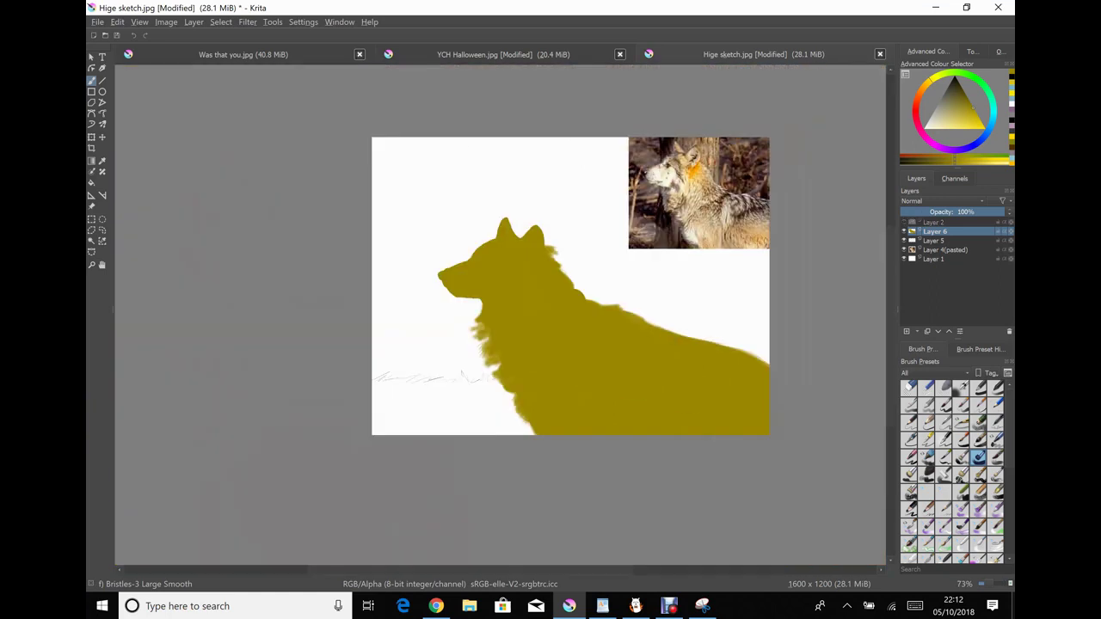
scroll(616, 273, up, 6)
key(slash)
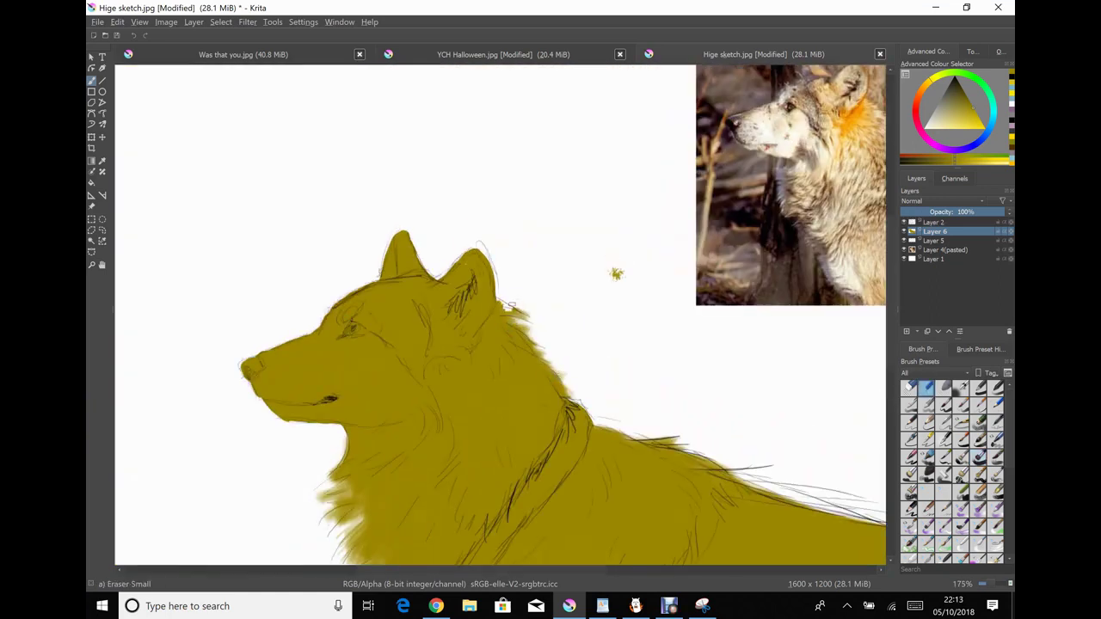
key(slash)
click(703, 406)
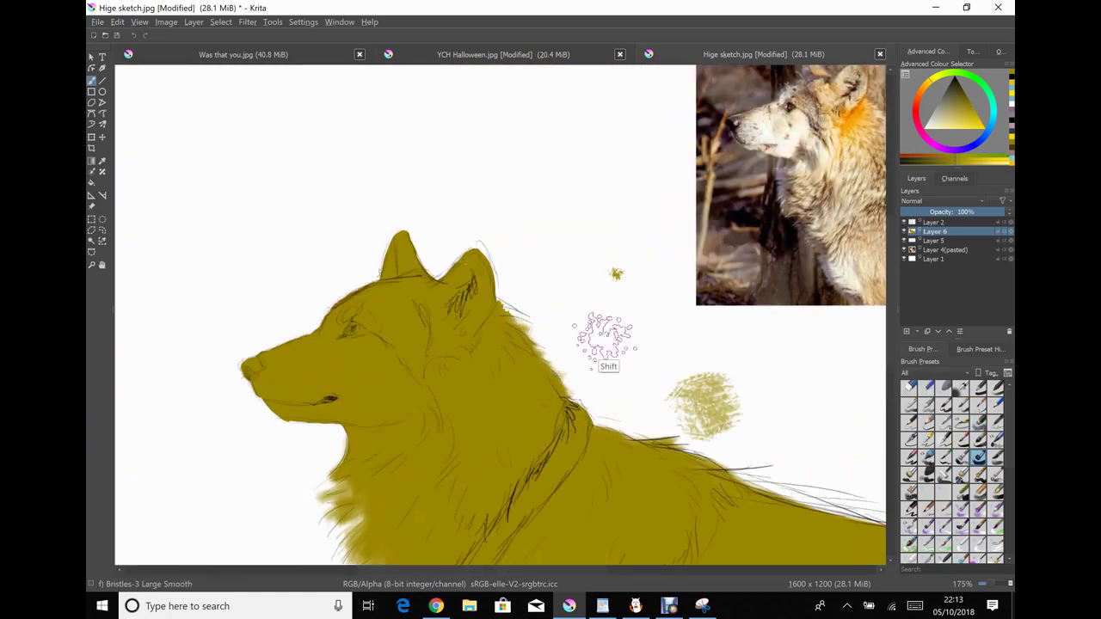
key(ctrl+z)
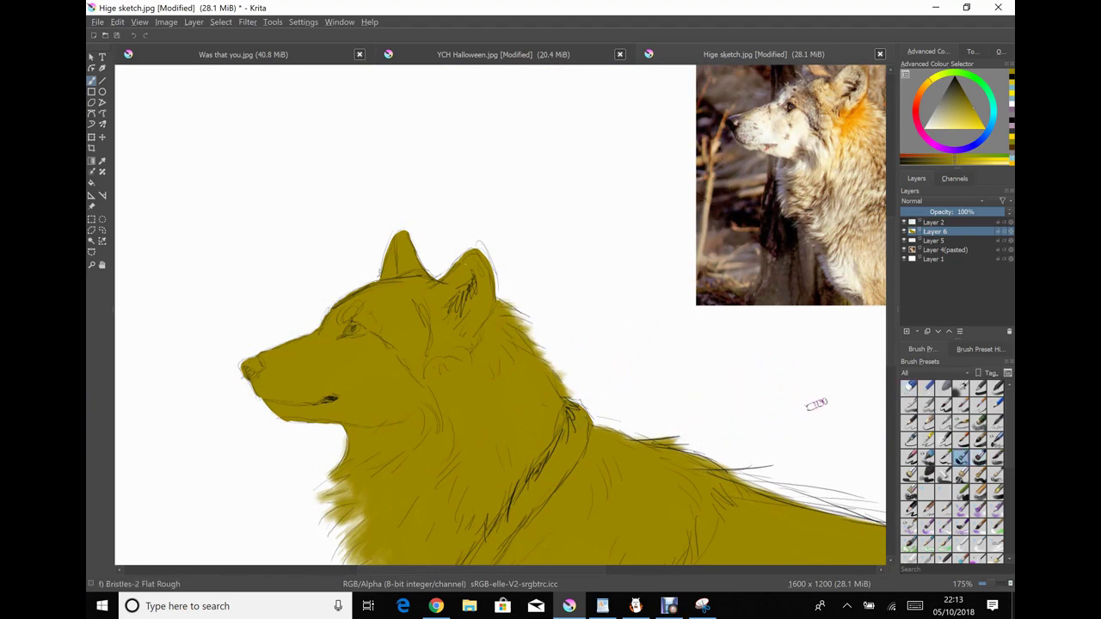
key(slash)
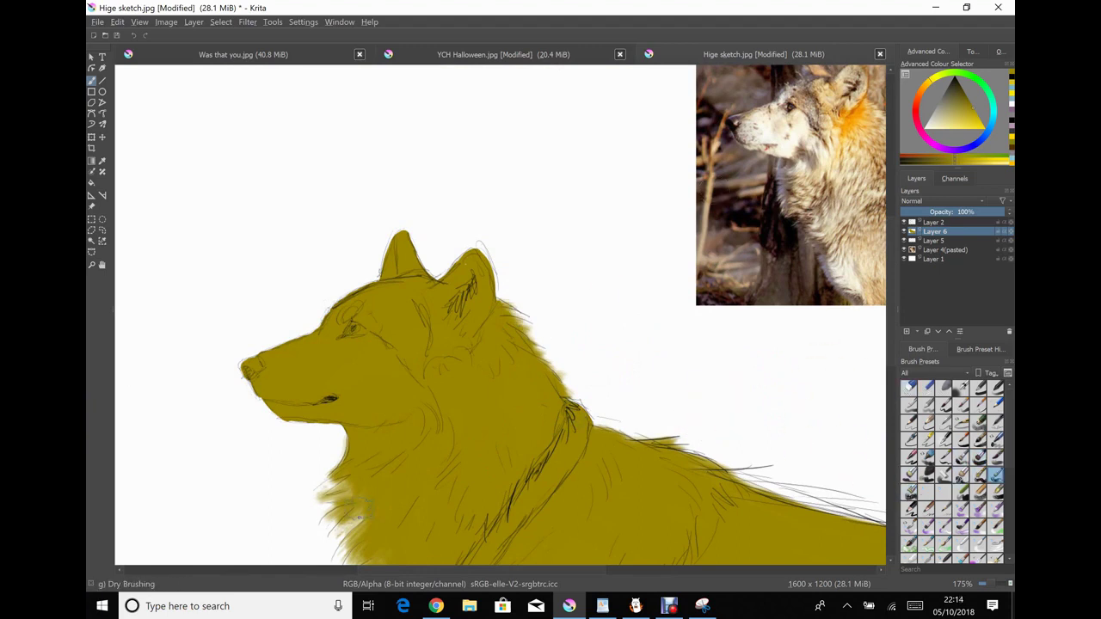
key(slash)
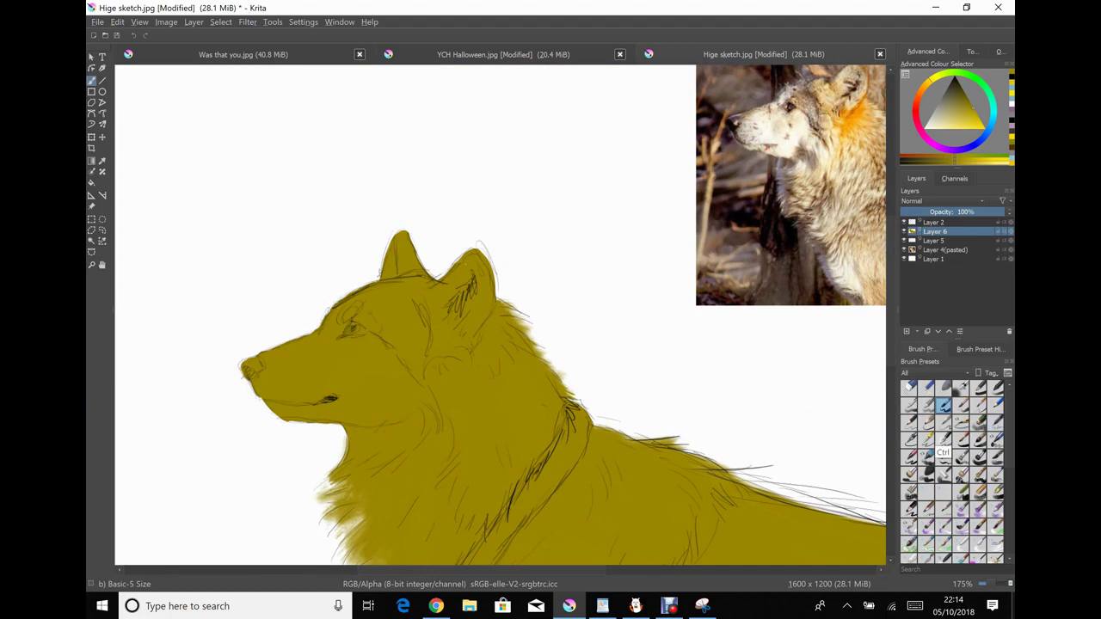
Add a new paint layer and place it below Layer 5, above the pasted reference photo
key(minus)
key(minus)
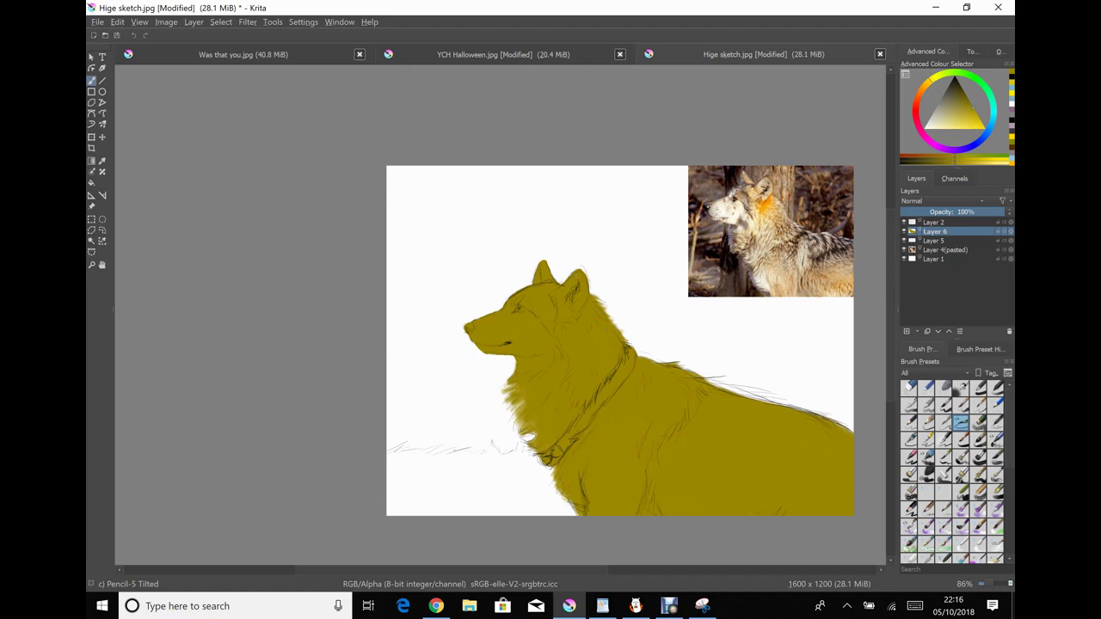
key(Insert)
key(ctrl+Page_Down)
key(slash)
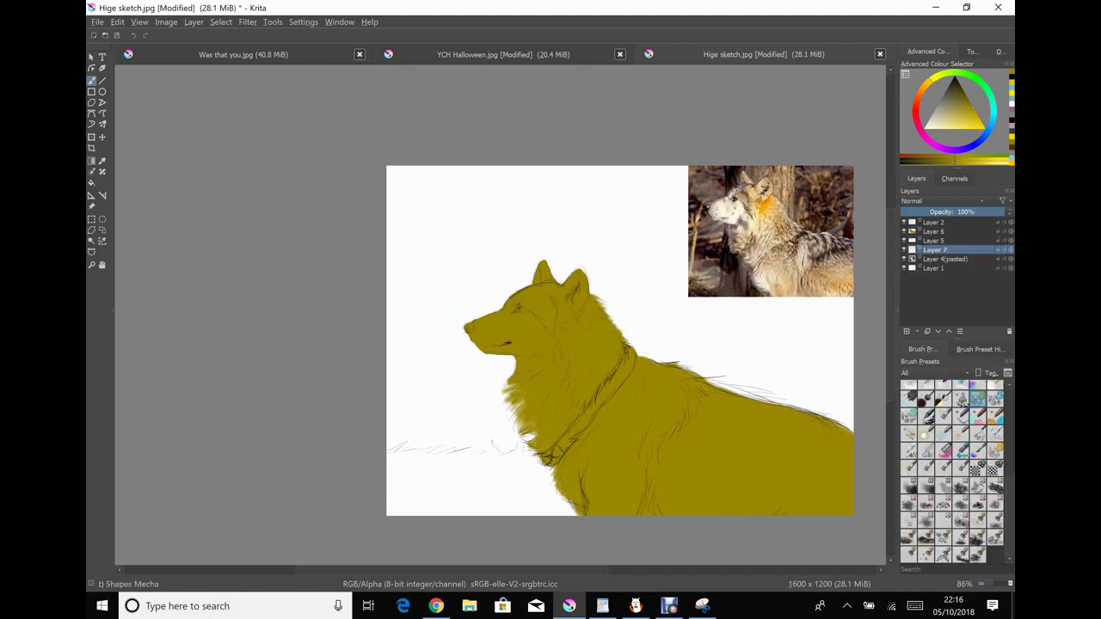
key(slash)
drag(830, 351, 813, 396)
key(slash)
mouse_move(860, 404)
mouse_down()
mouse_move(825, 383)
mouse_move(791, 404)
mouse_up()
key(ctrl+z)
key(slash)
key(slash)
key(ctrl+z)
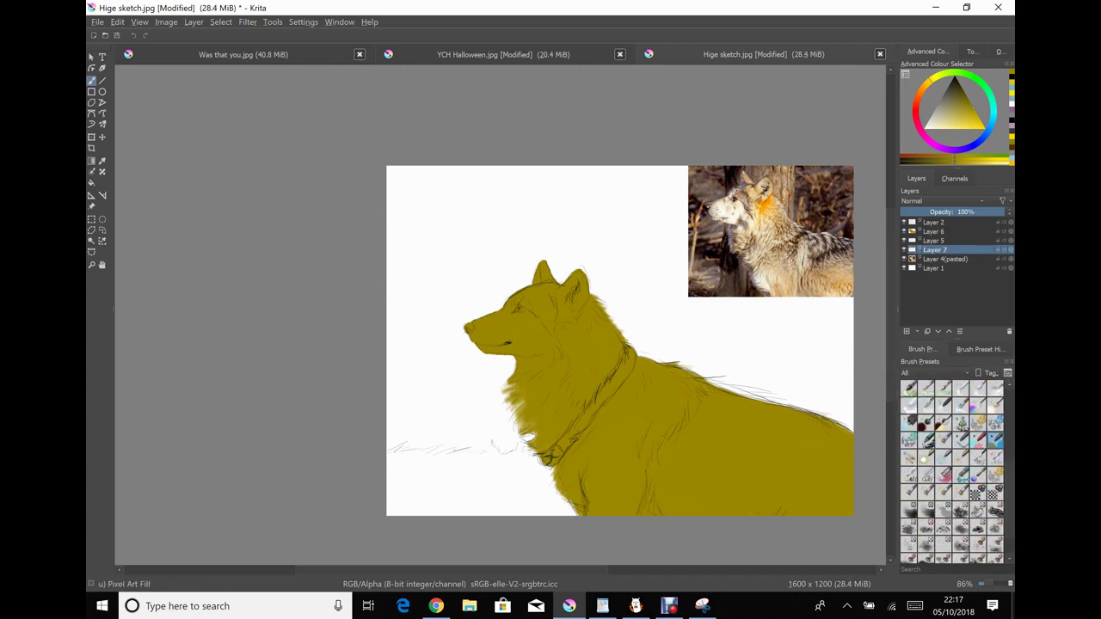
key(slash)
key(slash)
mouse_move(825, 414)
mouse_down()
mouse_move(832, 353)
mouse_move(748, 339)
mouse_up()
key(slash)
key(ctrl+z)
drag(389, 456, 441, 460)
key(ctrl+z)
Choose a dark olive green and paint the grass edge along the horizon in front of the wolf on Layer 7
click(954, 117)
key(ctrl+z)
key(slash)
key(slash)
drag(389, 464, 551, 464)
Add a layer beneath Layer 7 and fill the ground in front of the wolf with dark green
key(Insert)
key(slash)
mouse_move(455, 462)
mouse_down()
mouse_move(397, 507)
mouse_move(551, 469)
mouse_move(394, 507)
mouse_up()
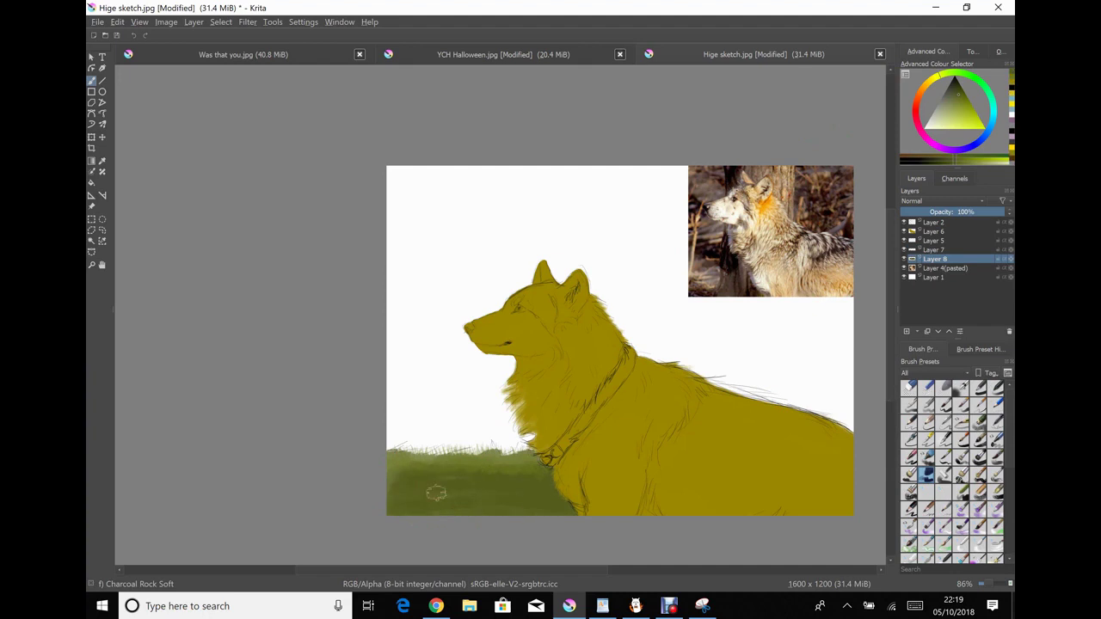
Texture the ground and horizon with lighter green grass on Layer 7 using the Stamp Grass and Stamp Grass Patch brushes
key(slash)
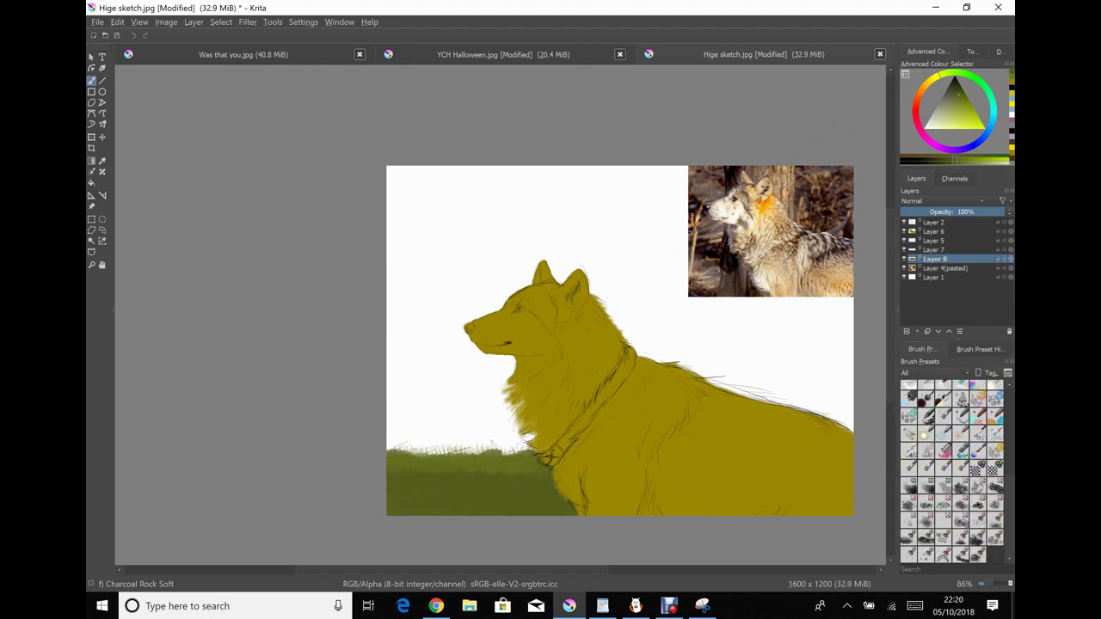
key(Page_Up)
mouse_move(439, 477)
mouse_down()
mouse_move(484, 474)
mouse_move(513, 484)
mouse_move(509, 500)
mouse_move(432, 455)
mouse_move(522, 467)
mouse_move(479, 486)
mouse_move(494, 497)
mouse_move(479, 454)
mouse_move(488, 443)
mouse_move(462, 447)
mouse_move(529, 465)
mouse_move(476, 462)
mouse_up()
key(Page_Up)
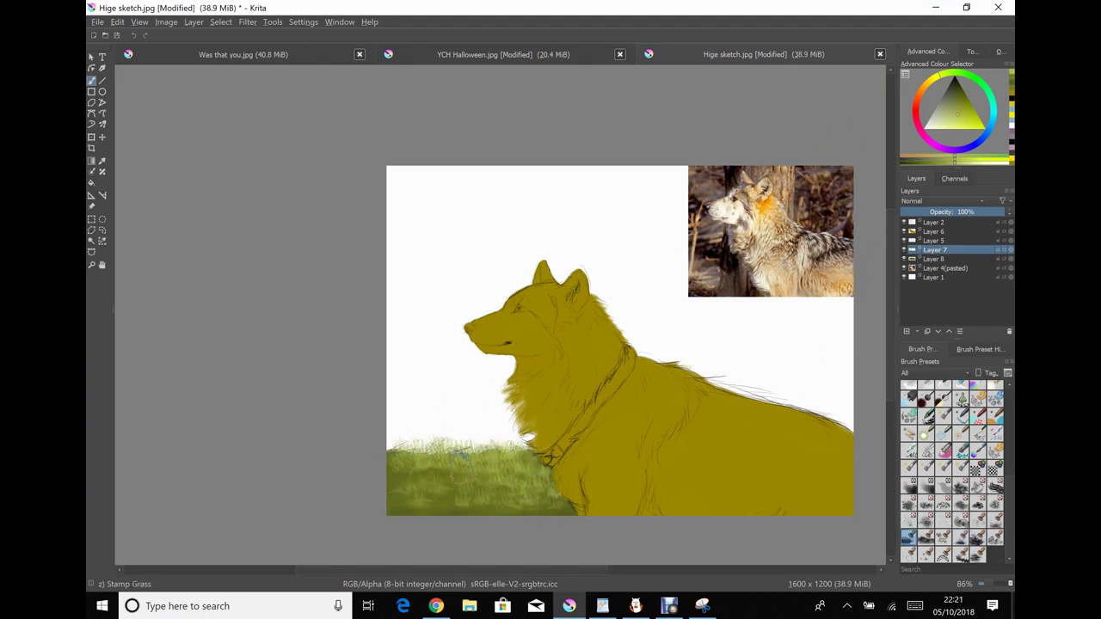
mouse_move(483, 526)
mouse_down()
mouse_move(438, 499)
mouse_move(516, 482)
mouse_move(452, 462)
mouse_up()
click(956, 101)
key(/)
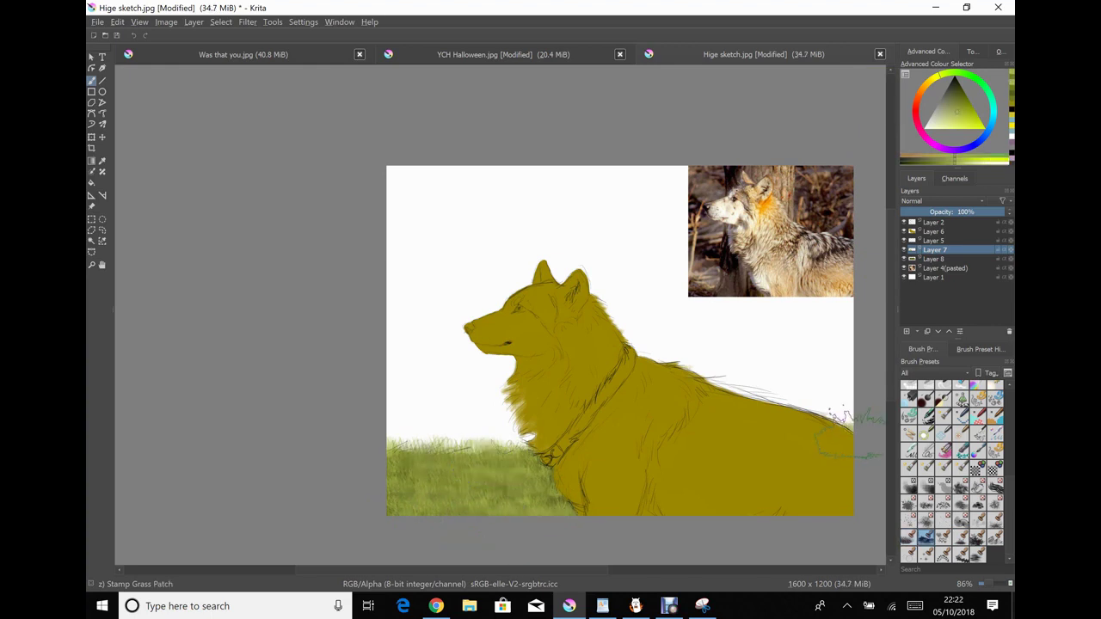
Merge the grass texture on Layer 7 into the ground layer below it
click(977, 537)
click(942, 503)
right_click(935, 249)
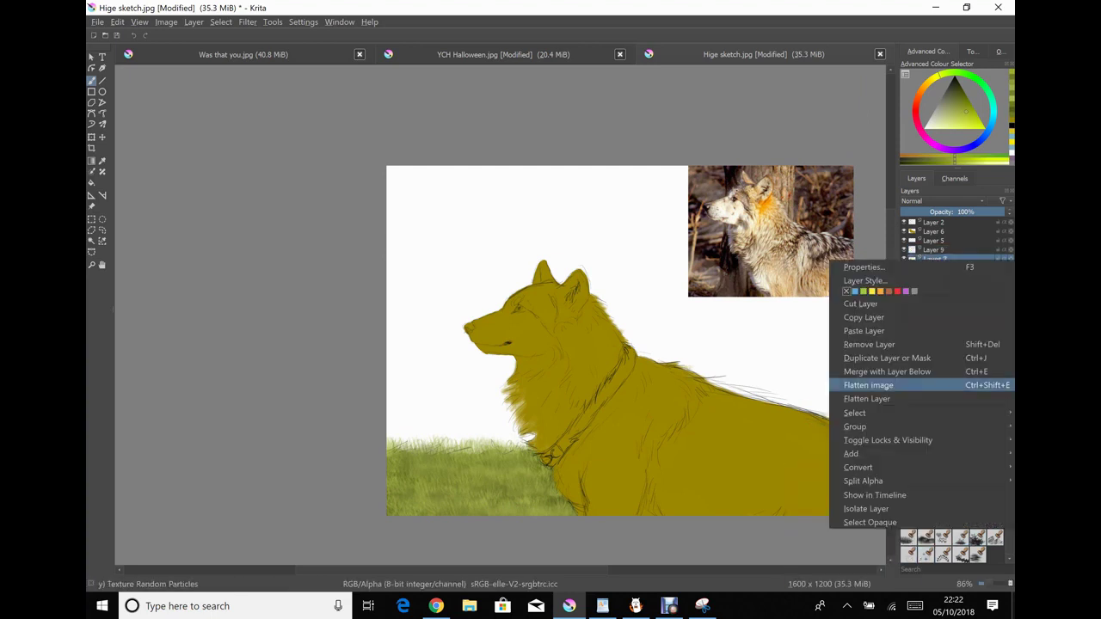
click(895, 378)
Scatter small white and cyan flowers over the grass on Layer 9 with the Texture Splat and Texture Random Particles brushes
drag(471, 471, 501, 475)
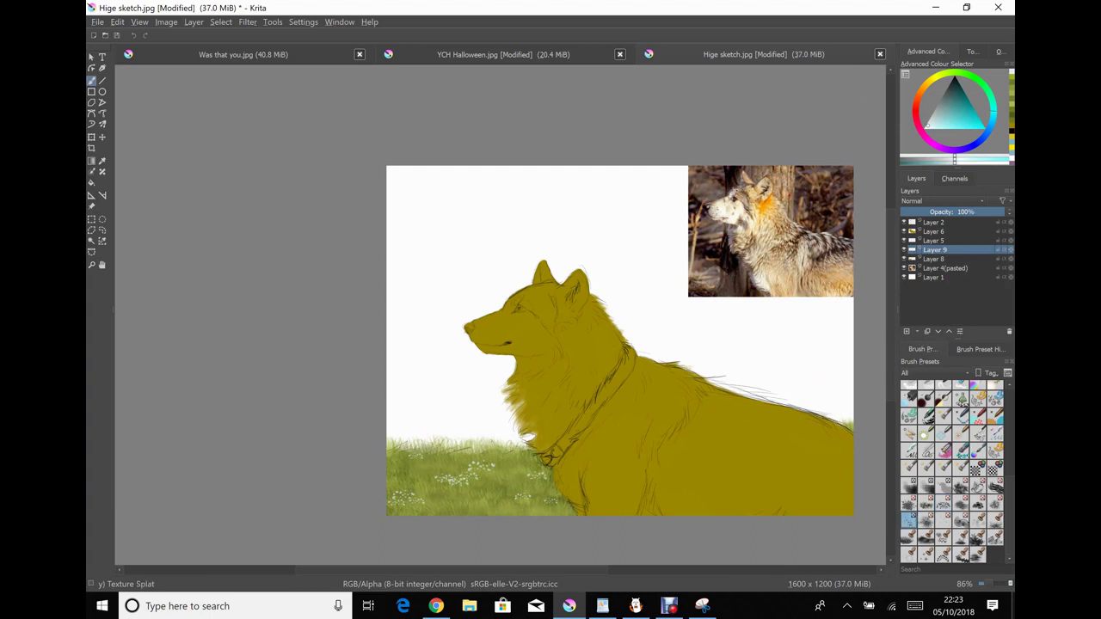
mouse_move(509, 487)
mouse_down()
mouse_move(495, 315)
mouse_move(487, 410)
mouse_up()
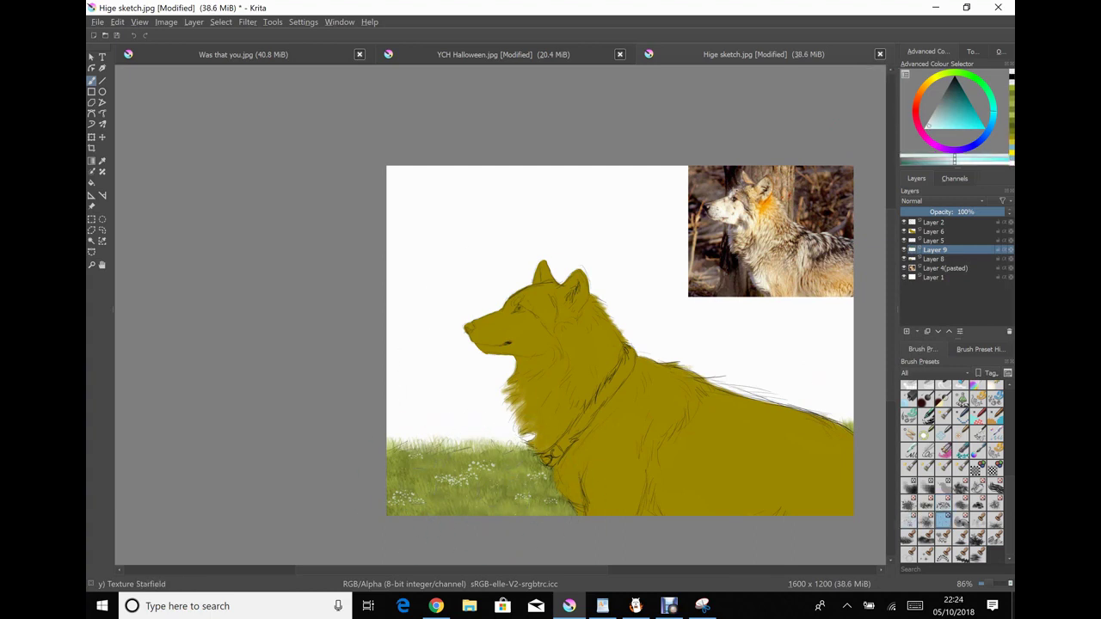
ctrl+click(486, 410)
key(x)
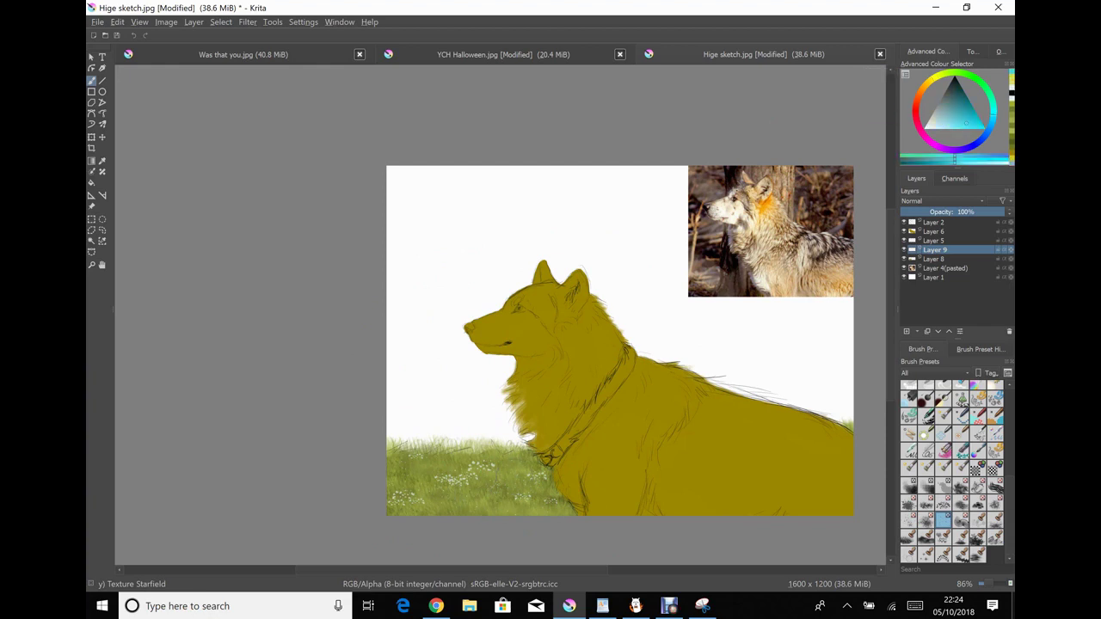
click(943, 502)
click(436, 463)
ctrl+click(845, 426)
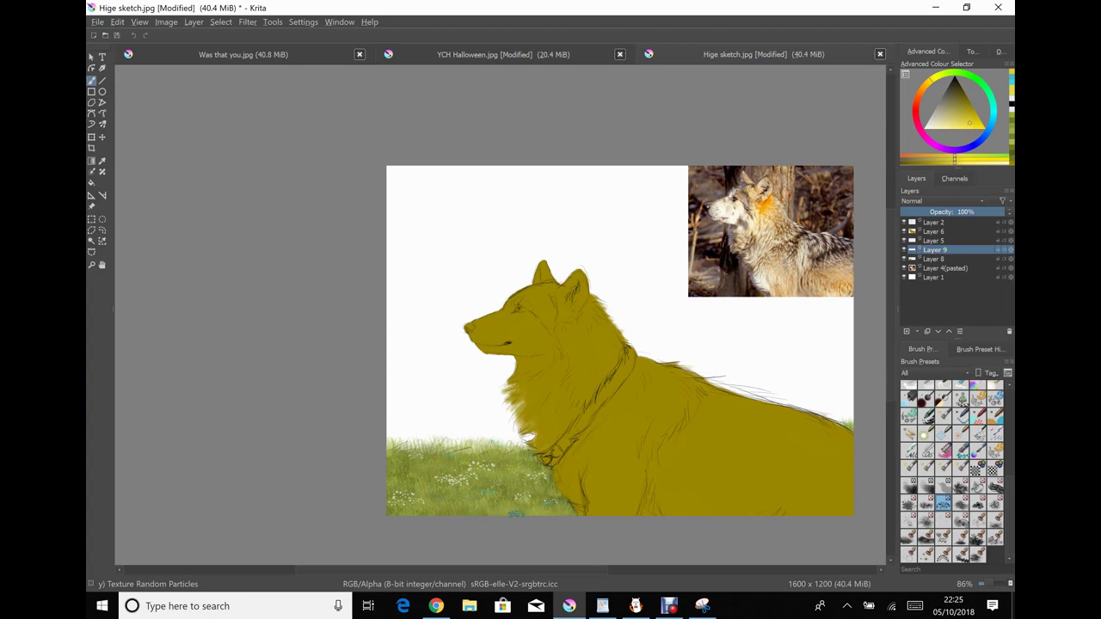
Paint a blue sky on a new layer below the grass and hide the pasted reference photo
key(Page_Down)
key(Page_Down)
mouse_move(404, 181)
mouse_down()
mouse_move(442, 246)
mouse_move(364, 233)
mouse_move(774, 344)
mouse_up()
click(904, 277)
Blend soft pale clouds toward the horizon and deeper blue at the top of the sky with the Texture Big brush
click(961, 484)
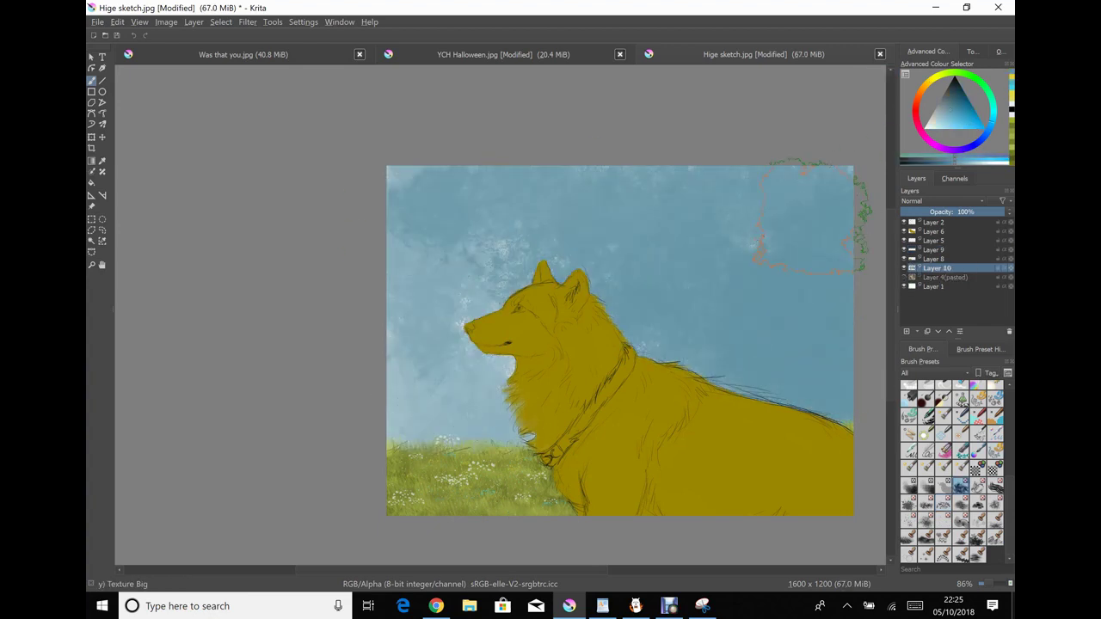
mouse_move(344, 344)
mouse_down()
mouse_move(454, 391)
mouse_move(381, 381)
mouse_move(369, 393)
mouse_move(725, 344)
mouse_move(817, 378)
mouse_up()
mouse_move(396, 430)
mouse_down()
mouse_move(516, 404)
mouse_move(516, 456)
mouse_up()
drag(765, 172, 834, 224)
drag(383, 146, 494, 249)
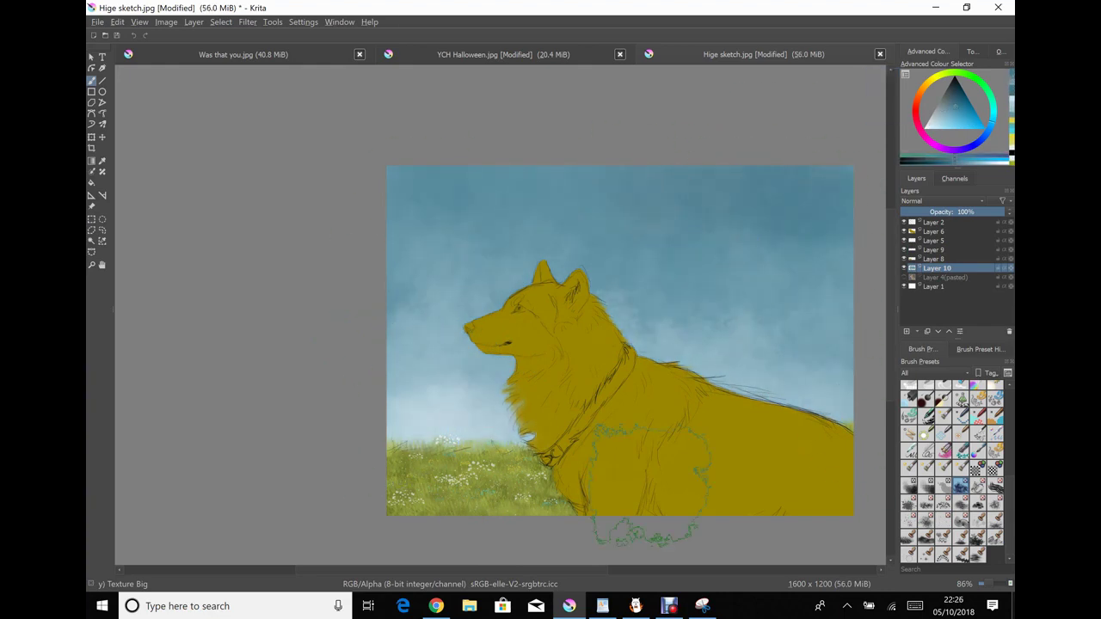
Add a new paint layer directly above the wolf's Layer 6
click(934, 232)
key(Insert)
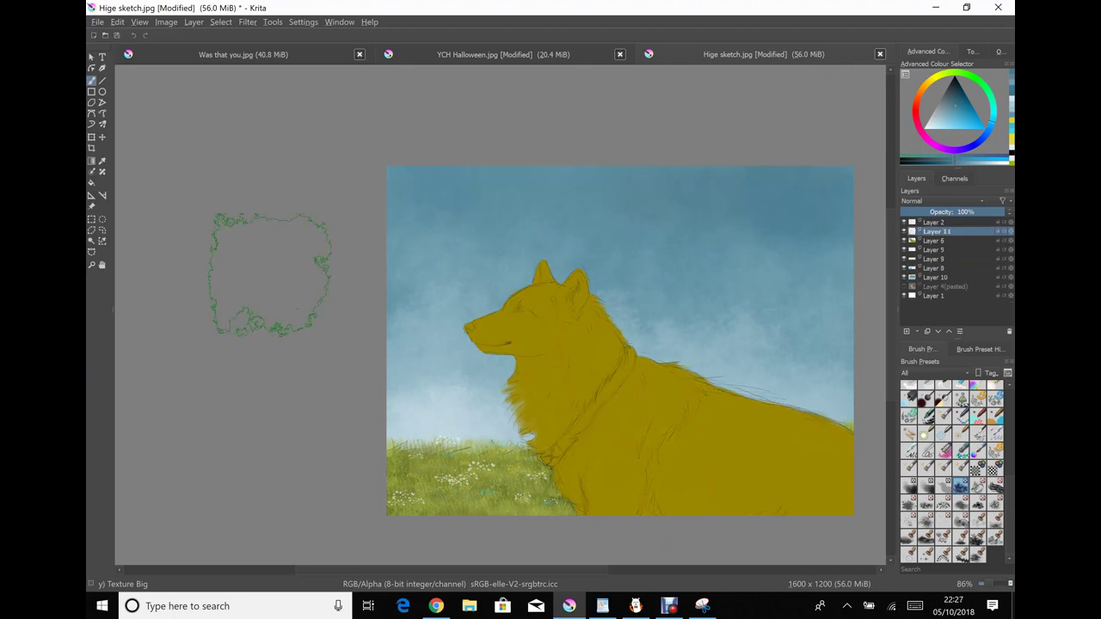
right_click(936, 232)
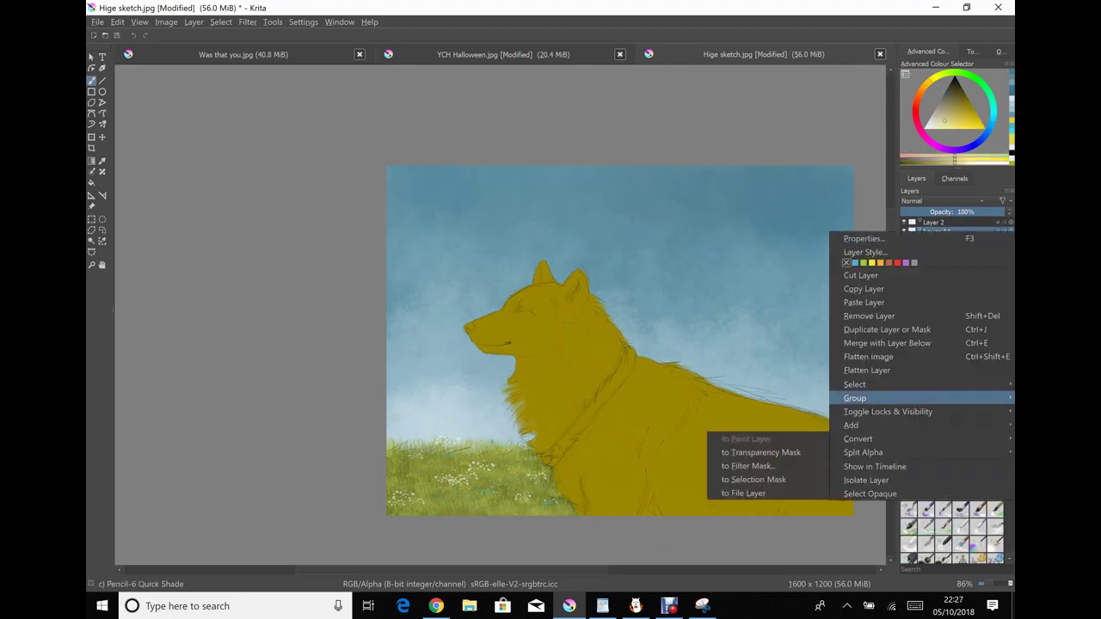
Add a Colourise Mask to the wolf's Layer 6
click(934, 242)
right_click(934, 242)
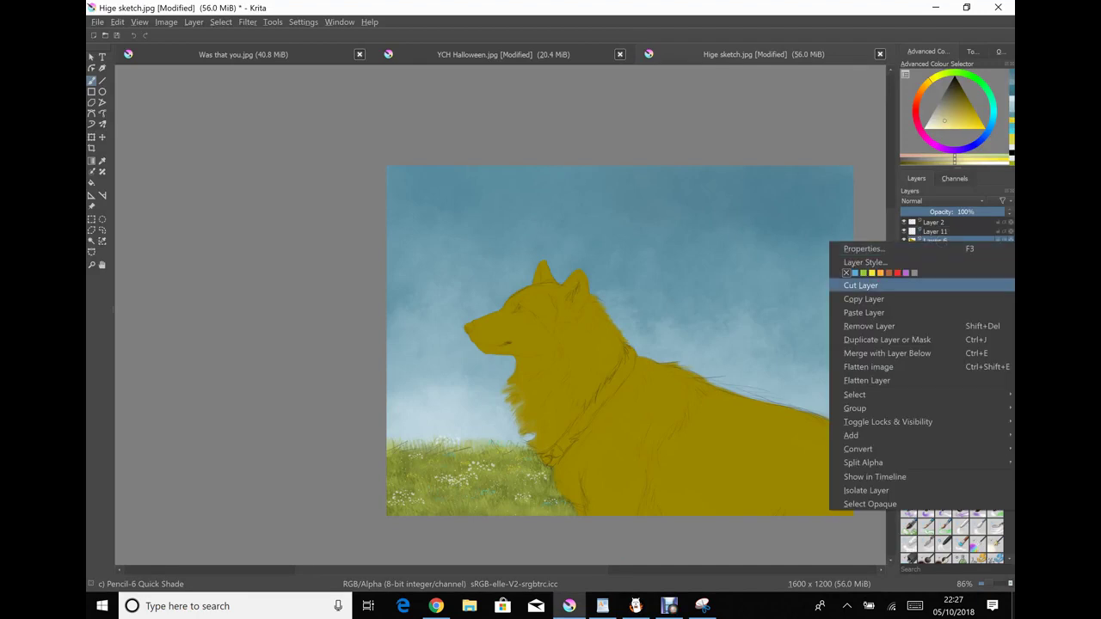
mouse_move(857, 449)
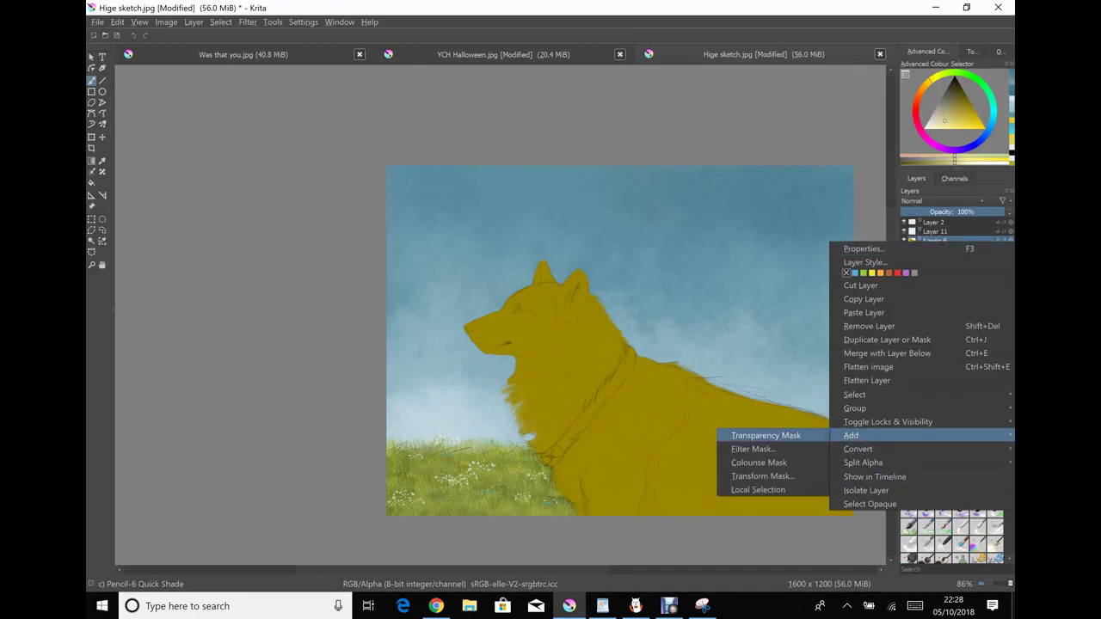
click(750, 463)
Search Google Images for "hige" in a new Chrome tab, view the reference pictures and return to Krita
key(alt+Tab)
key(ctrl+t)
text(hige)
key(Return)
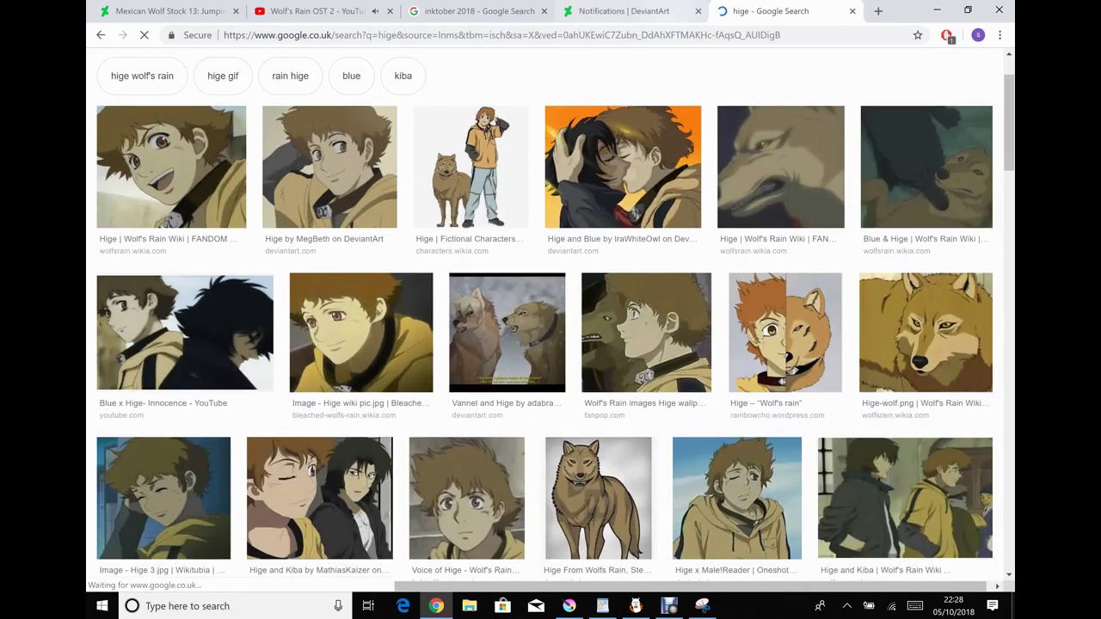
key(alt+Tab)
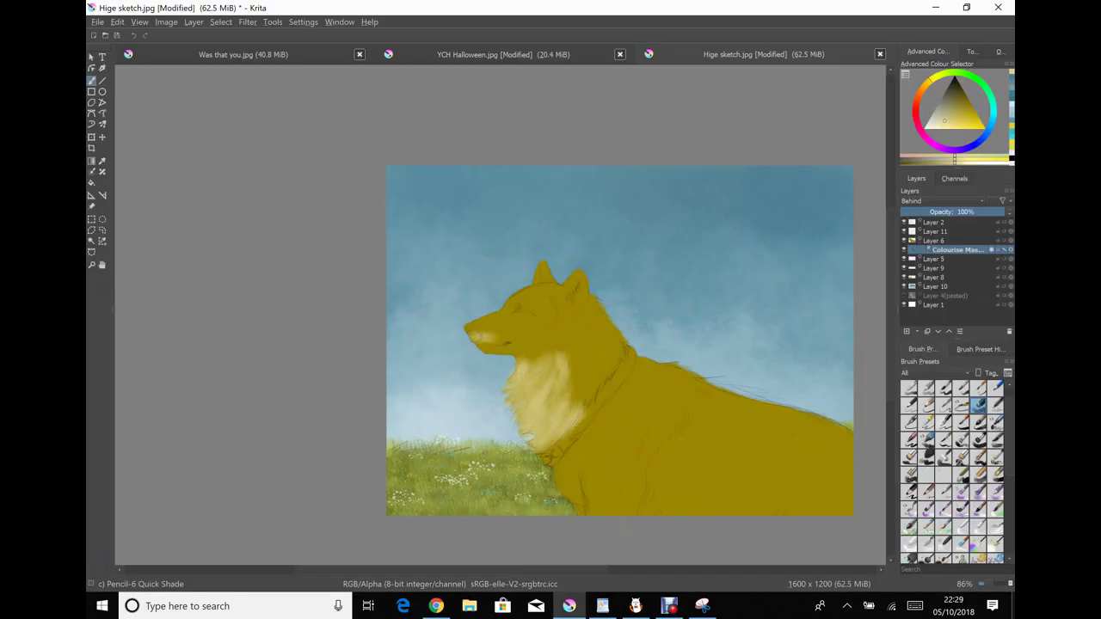
Undo the Colourise Mask and the latest chest strokes, and repaint the cream chest fur on Layer 11
key(ctrl+z)
key(ctrl+z)
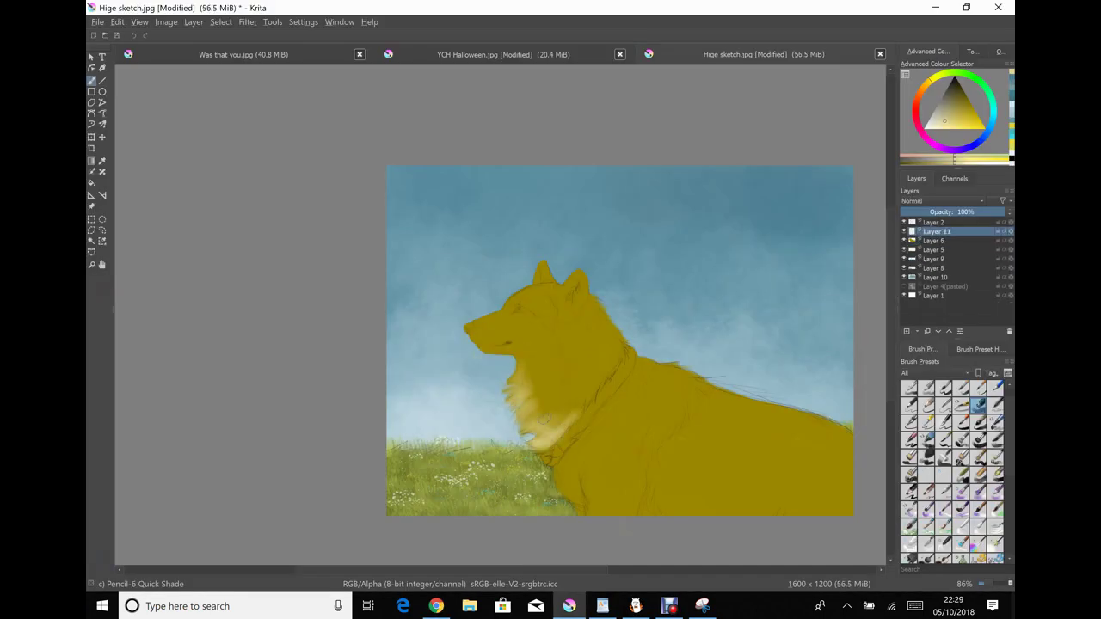
key(ctrl+z)
mouse_move(537, 379)
mouse_down()
mouse_move(559, 404)
mouse_move(555, 396)
mouse_up()
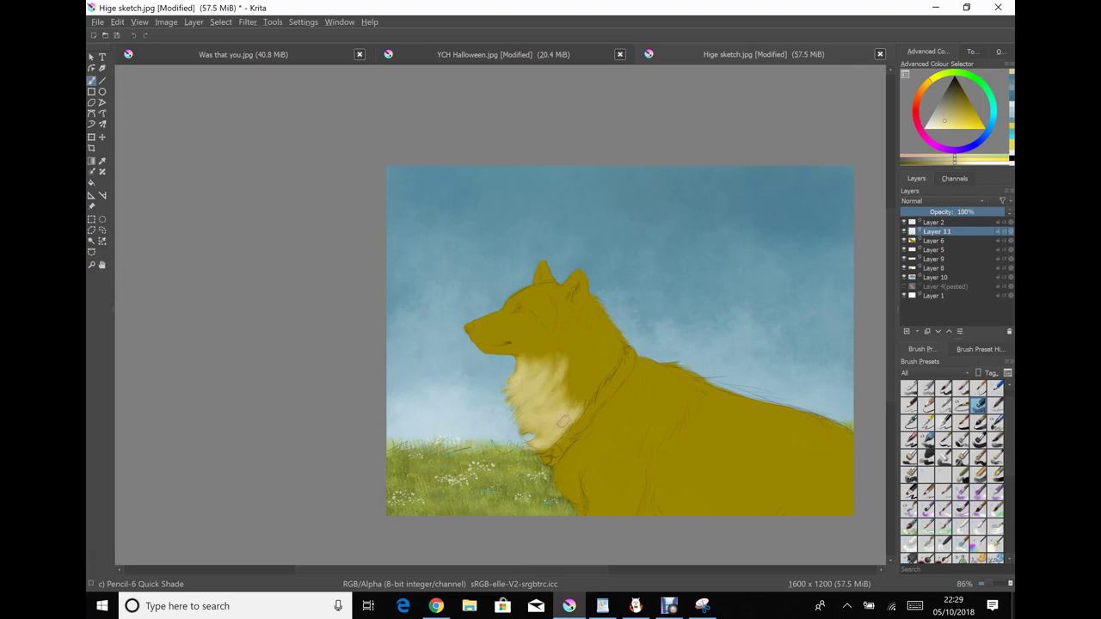
key(F3)
click(491, 277)
click(490, 277)
key(Return)
right_click(938, 231)
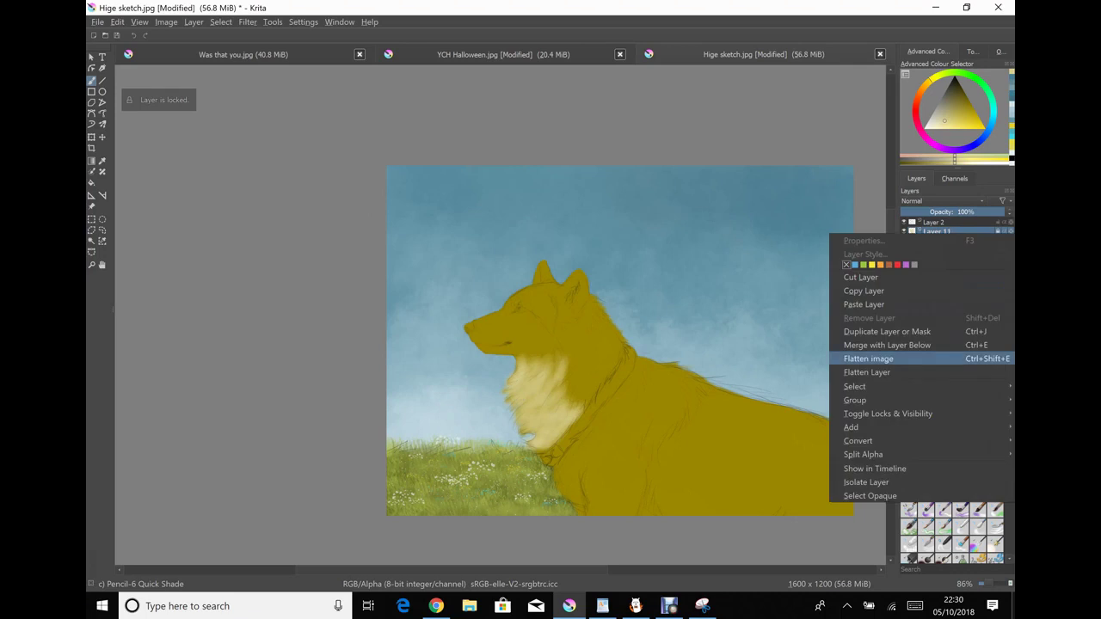
key(Escape)
click(915, 332)
click(911, 341)
key(ctrl+z)
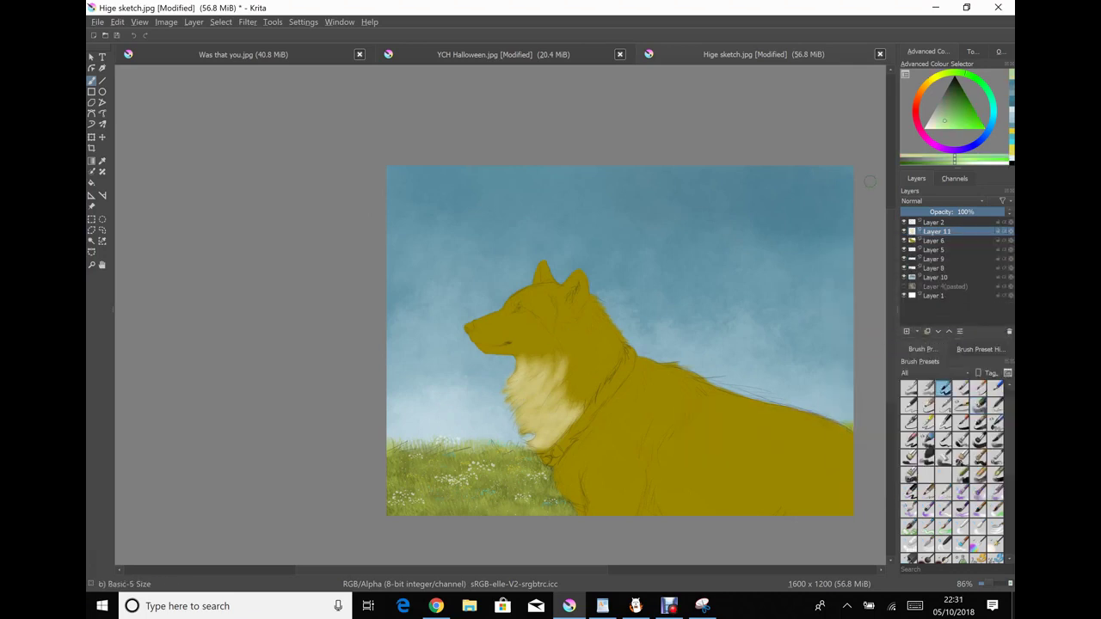
Blend the cream chest fur with the Bristles-3 Large Smooth brush
key(/)
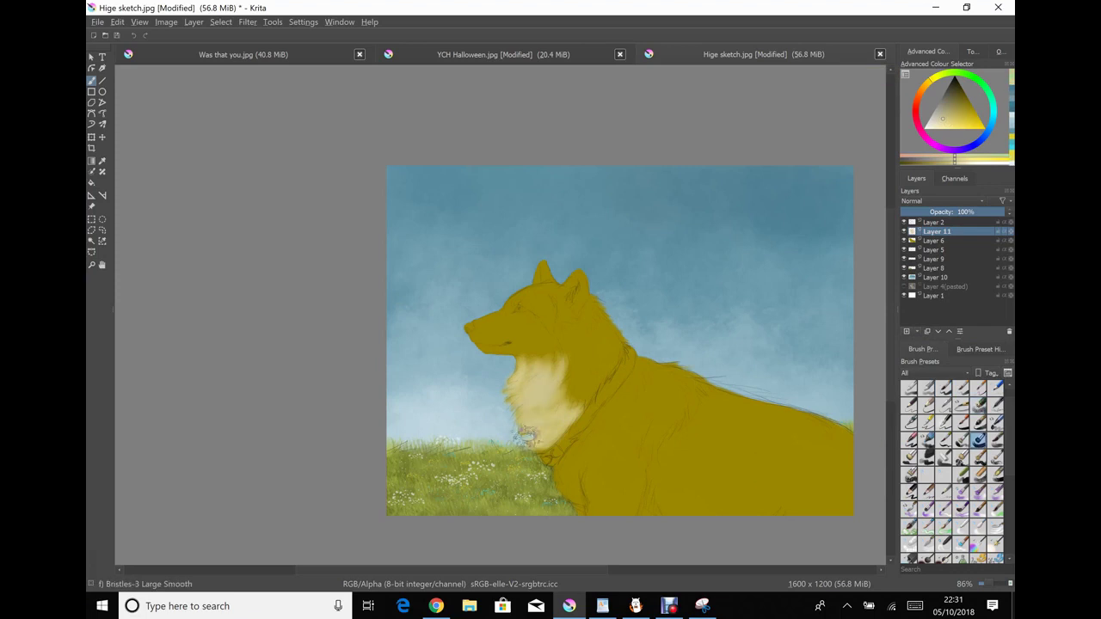
Search Google Images for "hige wolf" in Chrome, view the reference pictures and return to Krita
key(alt+Tab)
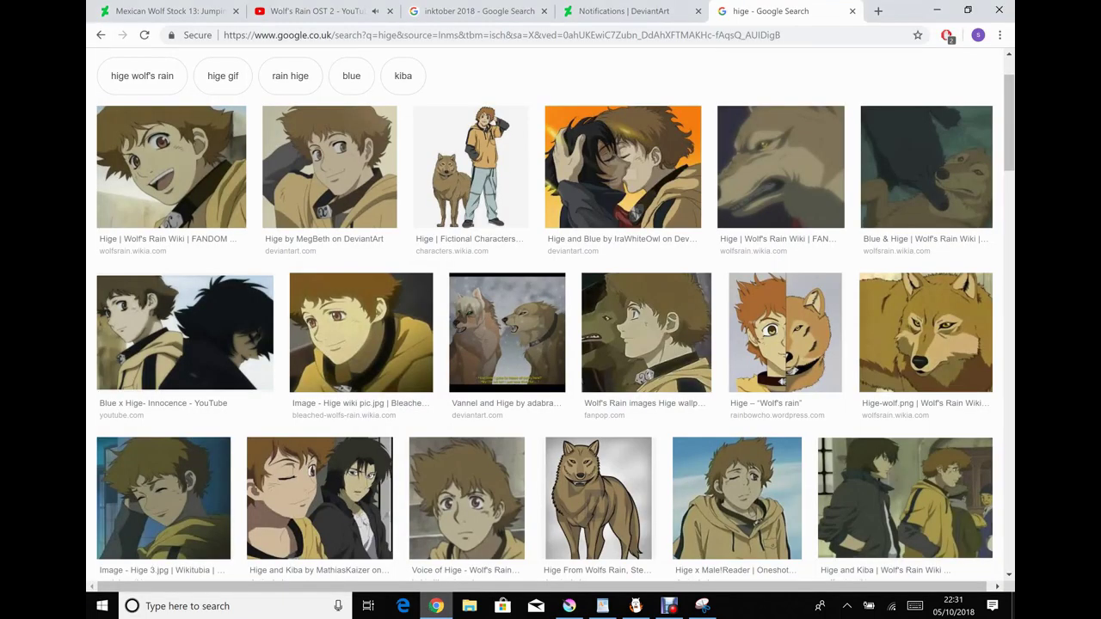
scroll(550, 361, down, 5)
scroll(550, 361, up, 5)
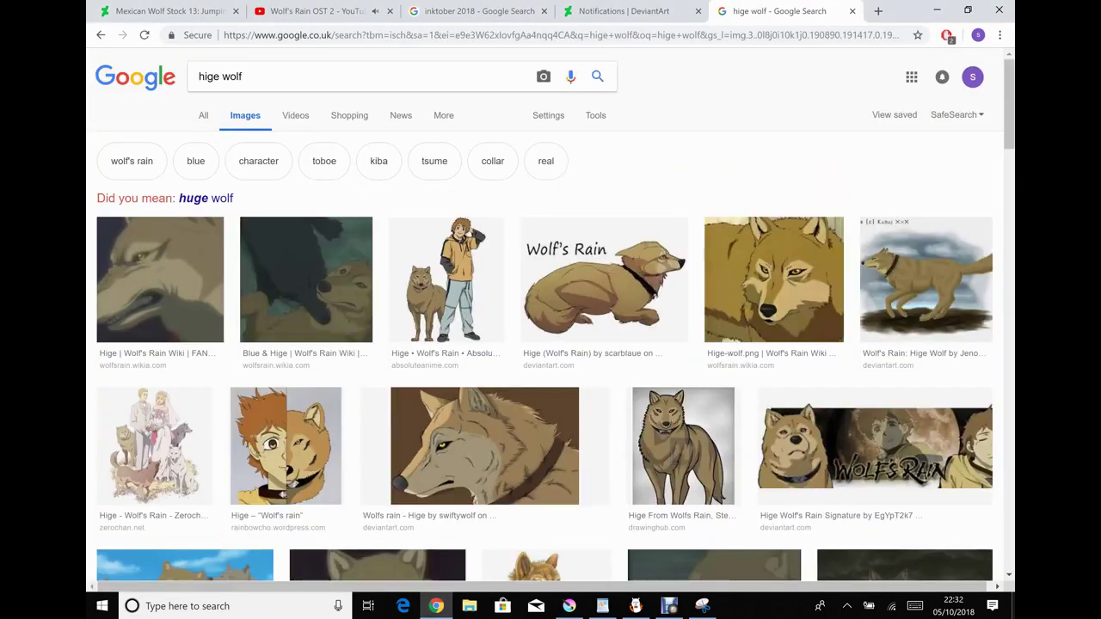
key(alt+Tab)
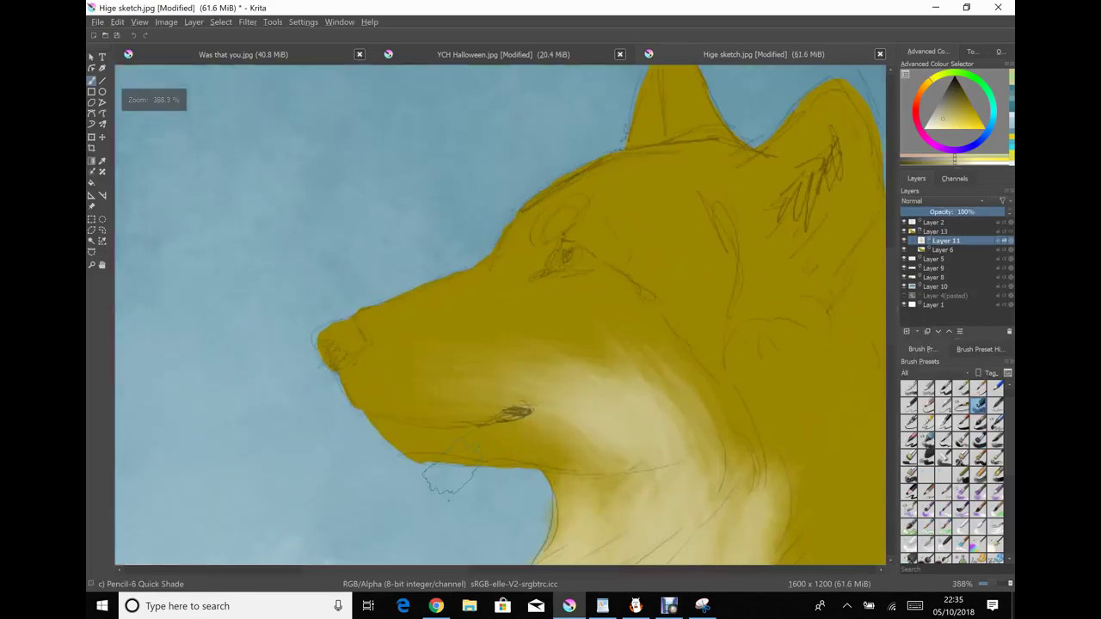
Paint cream fur over the muzzle, lower jaw and cheek up to the eye with the Pencil-6 Quick Shade brush
drag(361, 404, 533, 344)
drag(499, 413, 619, 284)
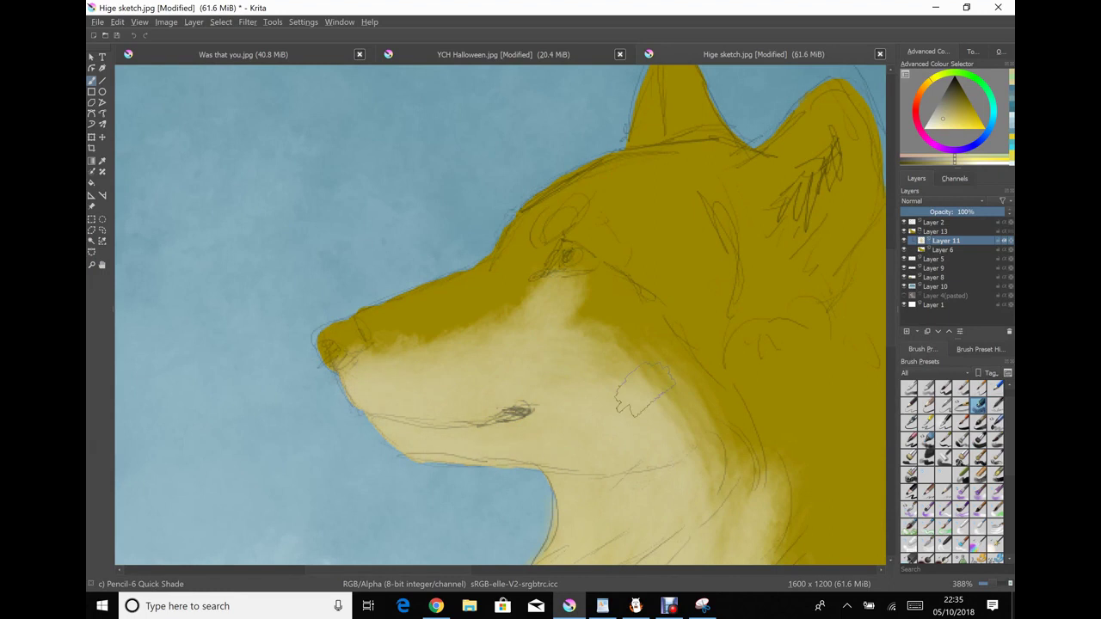
Paint a cream brow spot and markings around the eye, and blend them into the cheek with Pencil-6 Quick Shade
click(926, 403)
drag(551, 228, 611, 254)
drag(516, 284, 619, 258)
drag(568, 292, 654, 331)
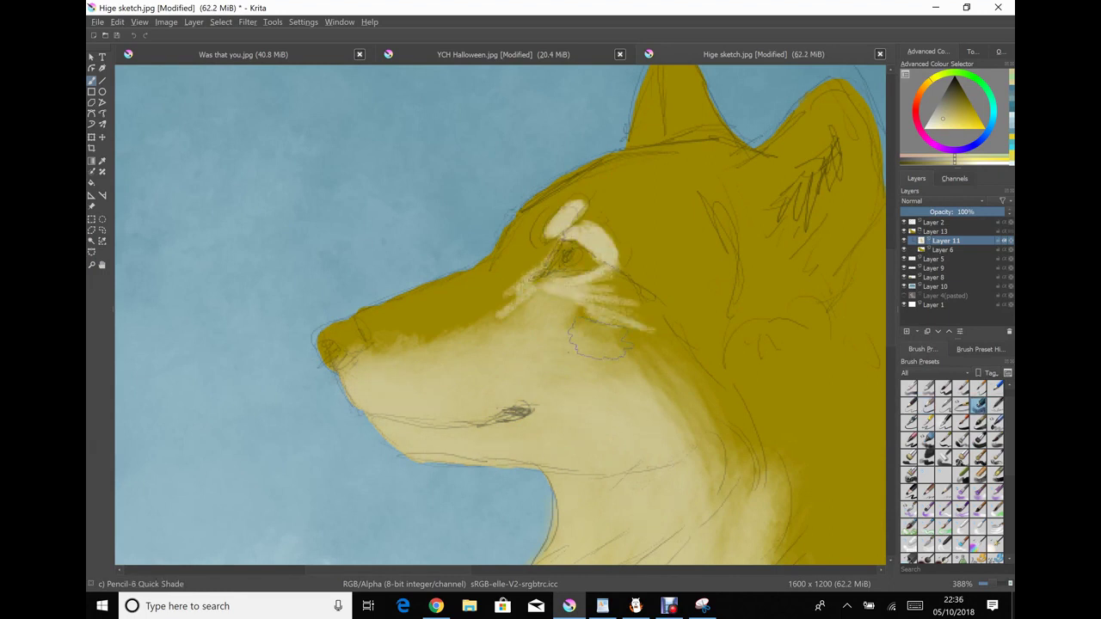
click(979, 403)
drag(568, 344, 748, 508)
drag(482, 310, 516, 344)
scroll(498, 318, down, 5)
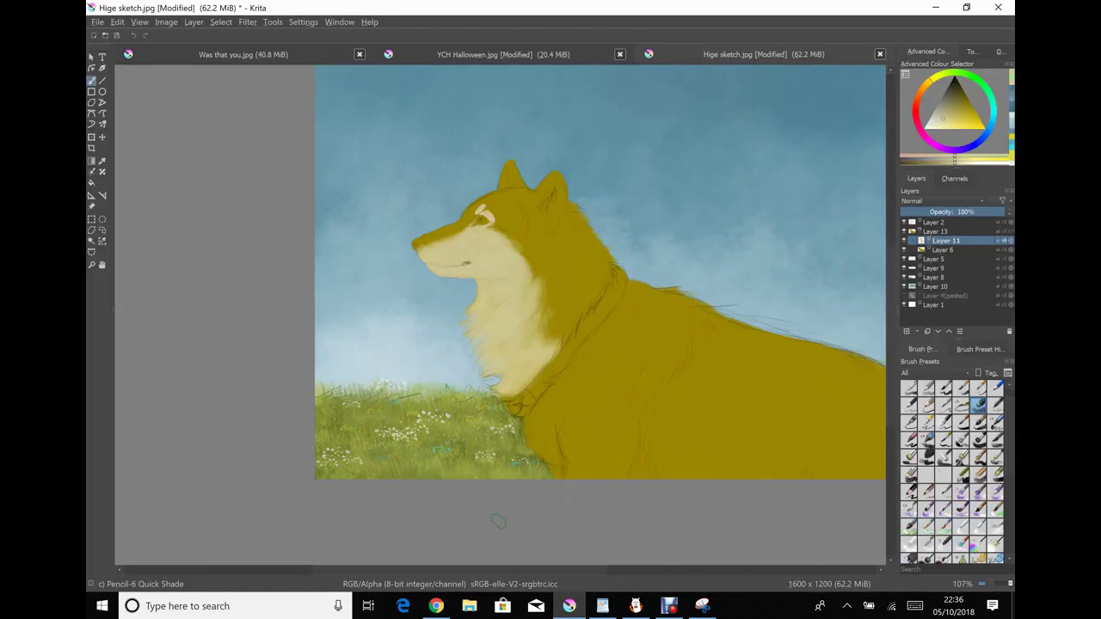
Add a paint layer above Layer 11 and paint a dark collar around the neck with the Basic-5 Size brush
click(906, 331)
click(944, 388)
drag(592, 318, 615, 289)
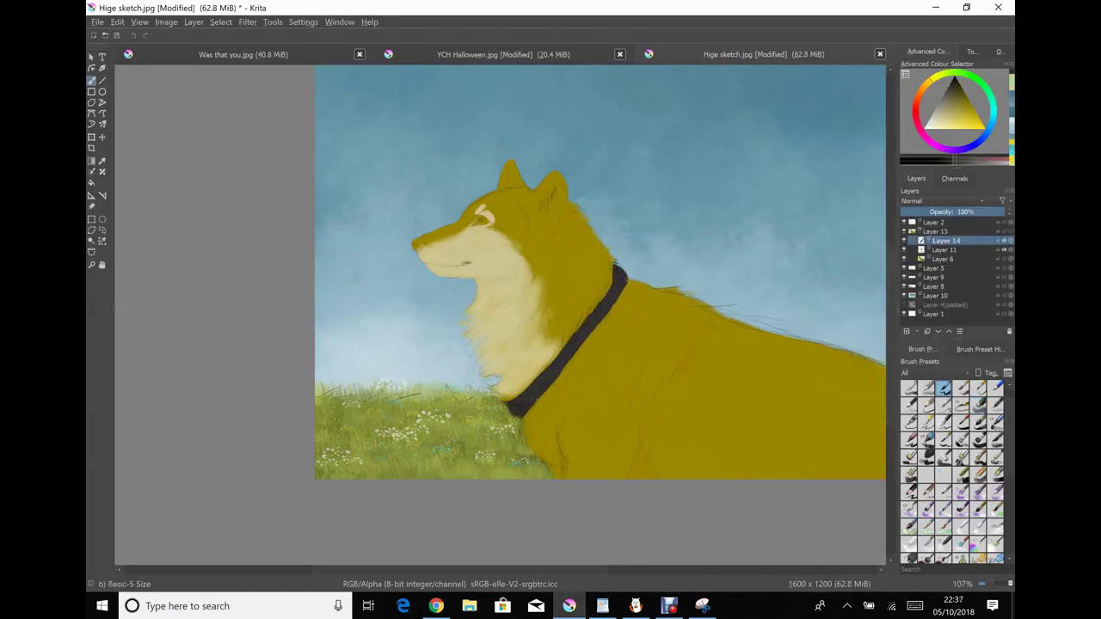
Paint a grey tag at the front of the collar and erase fur-shaped notches along the collar's edge with Eraser Small
key(/)
drag(511, 401, 526, 414)
drag(589, 318, 571, 344)
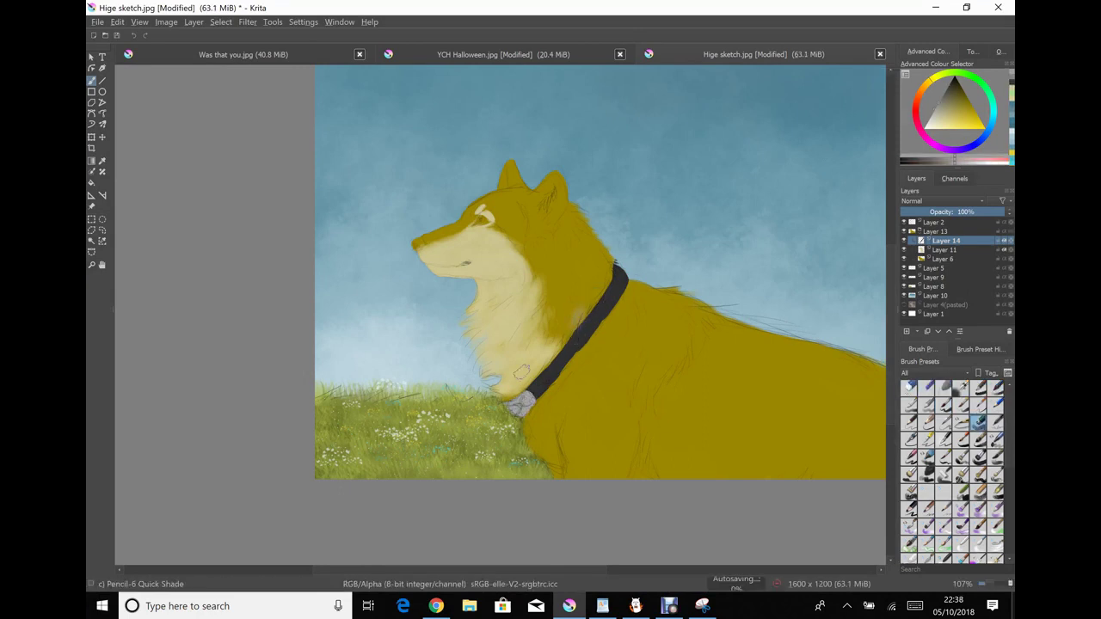
scroll(670, 353, up, 5)
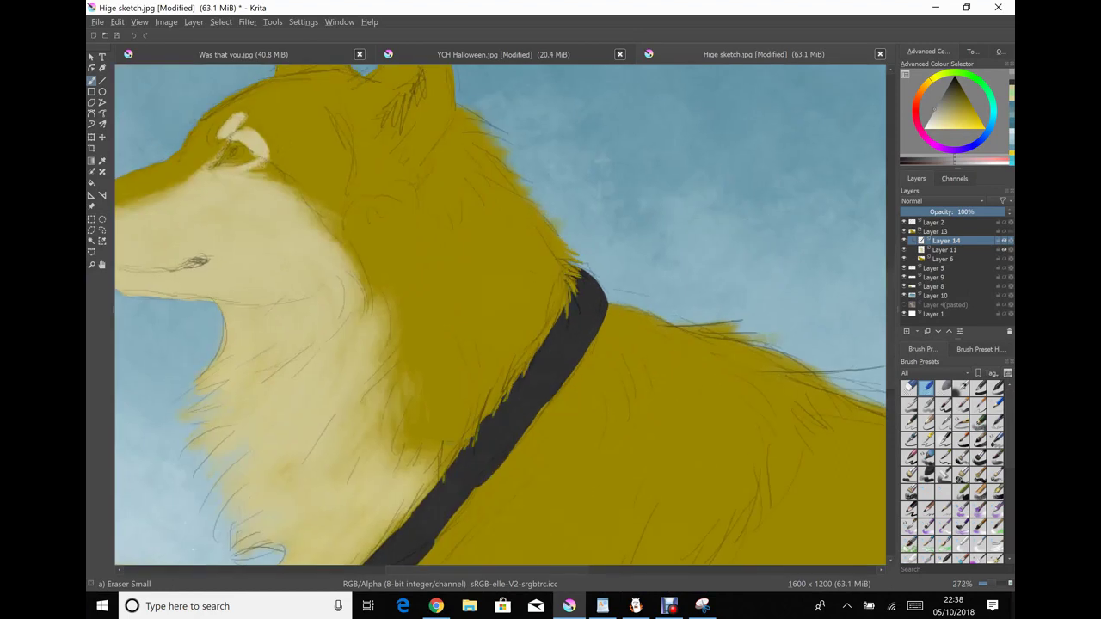
scroll(422, 320, up, 1)
scroll(399, 410, down, 8)
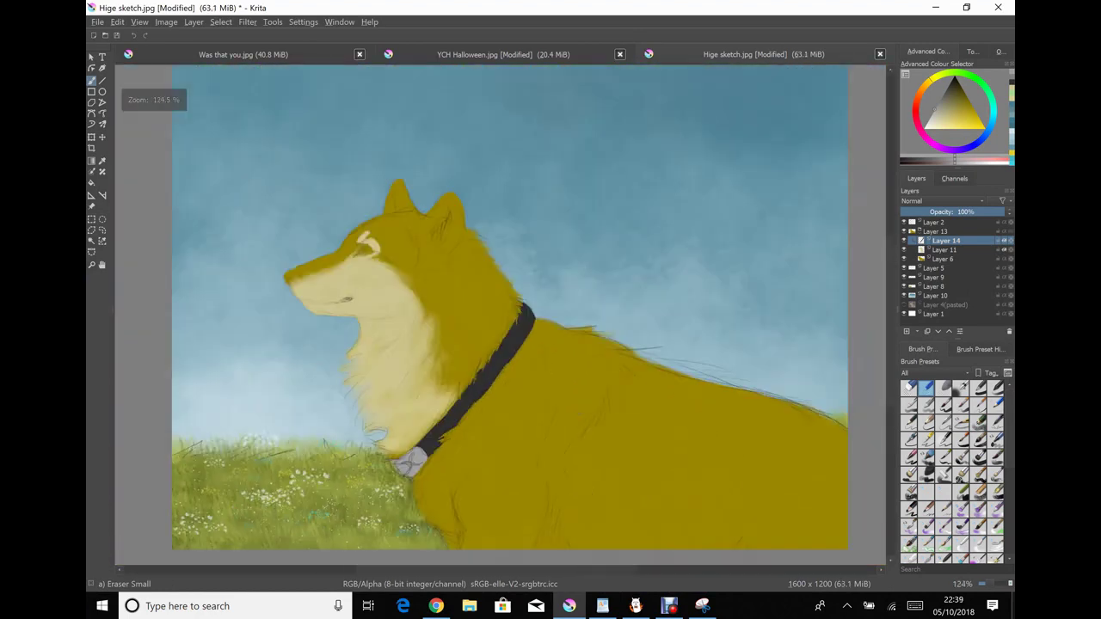
Add a paint layer and paint the black mouth line and the black and grey nose with Basic-5 Size
key(Insert)
scroll(399, 410, up, 8)
scroll(442, 211, up, 2)
key(/)
drag(319, 326, 538, 320)
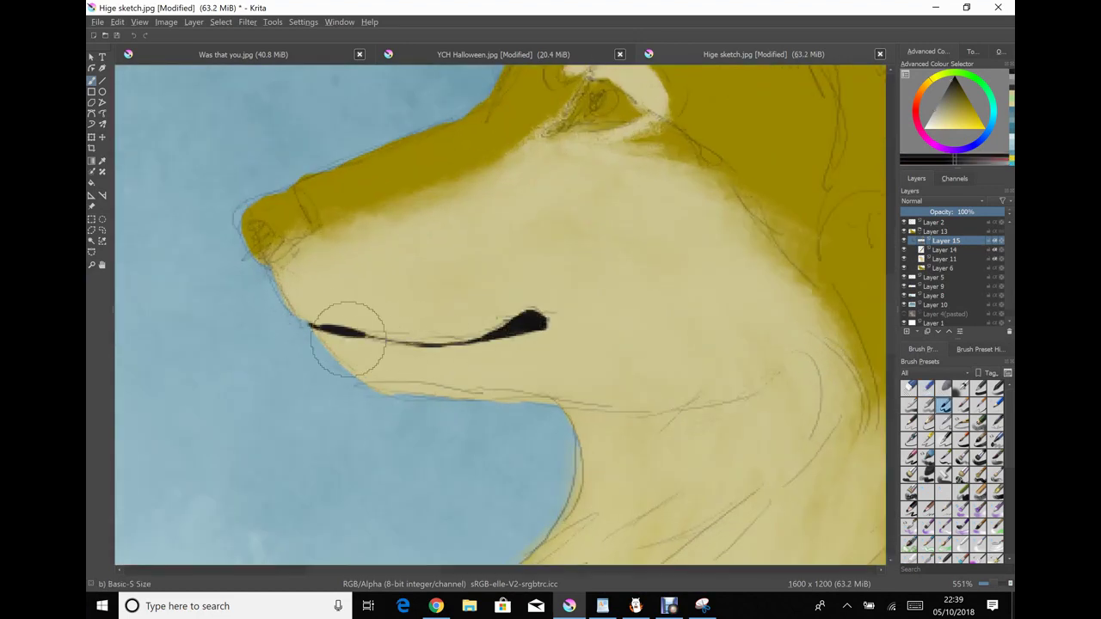
drag(251, 230, 274, 254)
mouse_move(255, 210)
mouse_down()
mouse_move(292, 220)
mouse_move(284, 202)
mouse_move(271, 236)
mouse_move(277, 199)
mouse_move(297, 226)
mouse_up()
scroll(644, 283, up, 4)
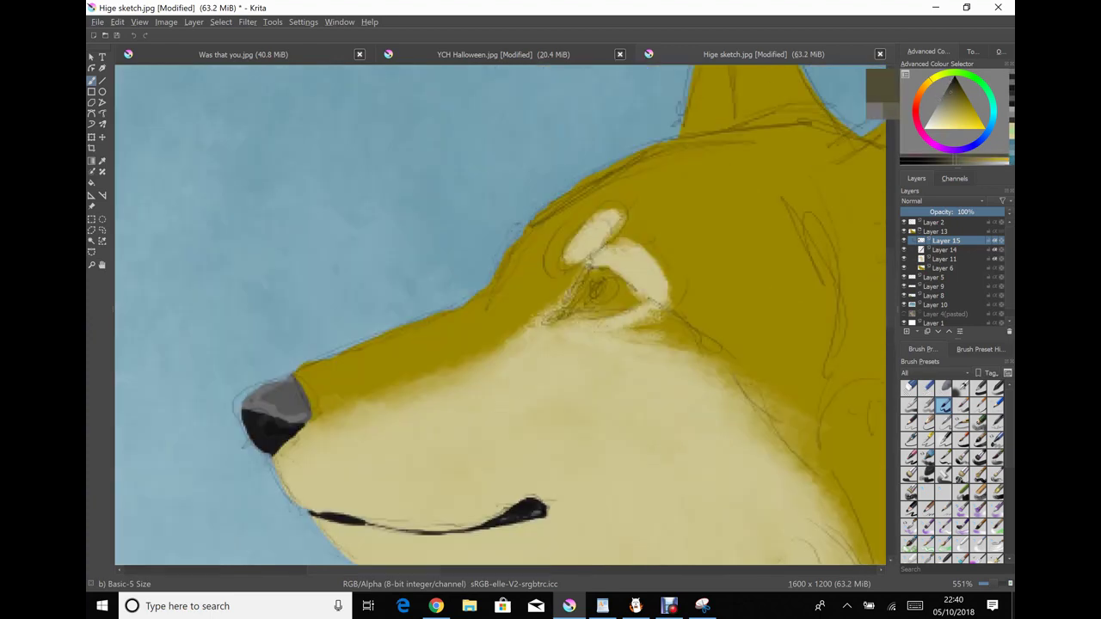
Fill the eye shape with dark brown and paint a gold iris on a new layer above it
drag(551, 318, 640, 284)
key(/)
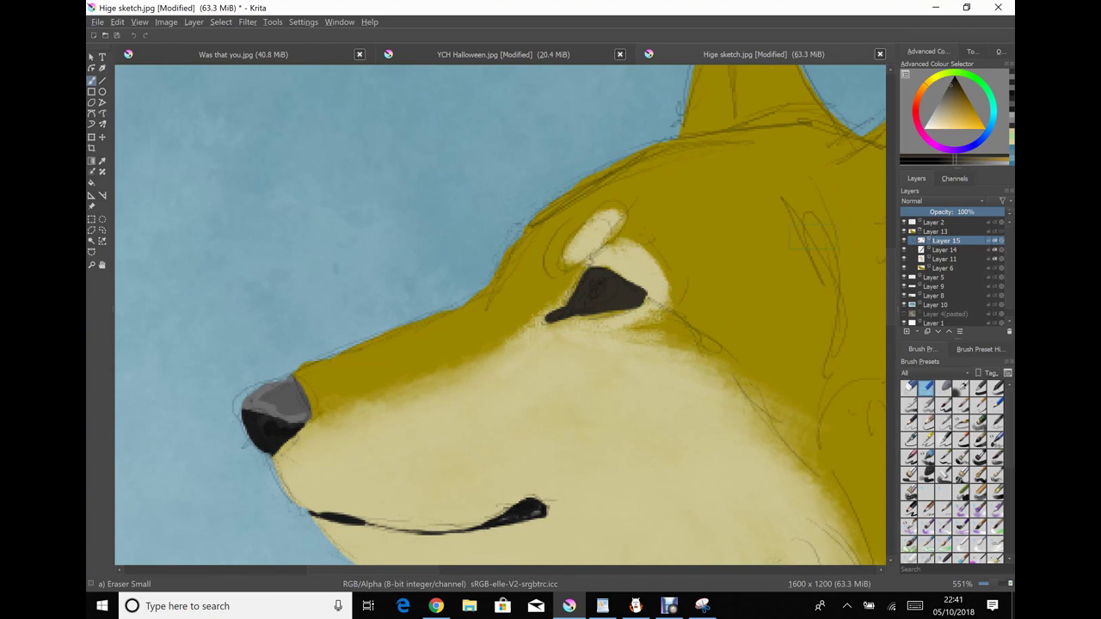
ctrl+click(883, 94)
key(/)
key(Insert)
drag(592, 289, 602, 277)
key(shift)
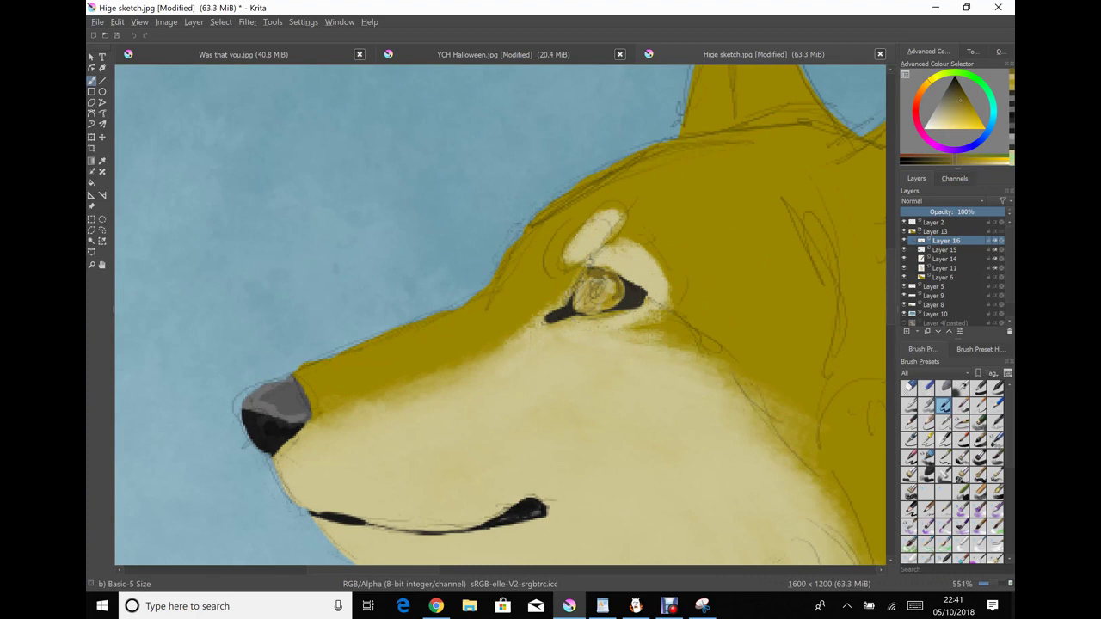
Paint a dark pupil in the iris, shade the iris with sampled colours and add pale highlights to the eye
ctrl+click(607, 299)
ctrl+click(602, 297)
drag(593, 277, 590, 304)
ctrl+click(600, 292)
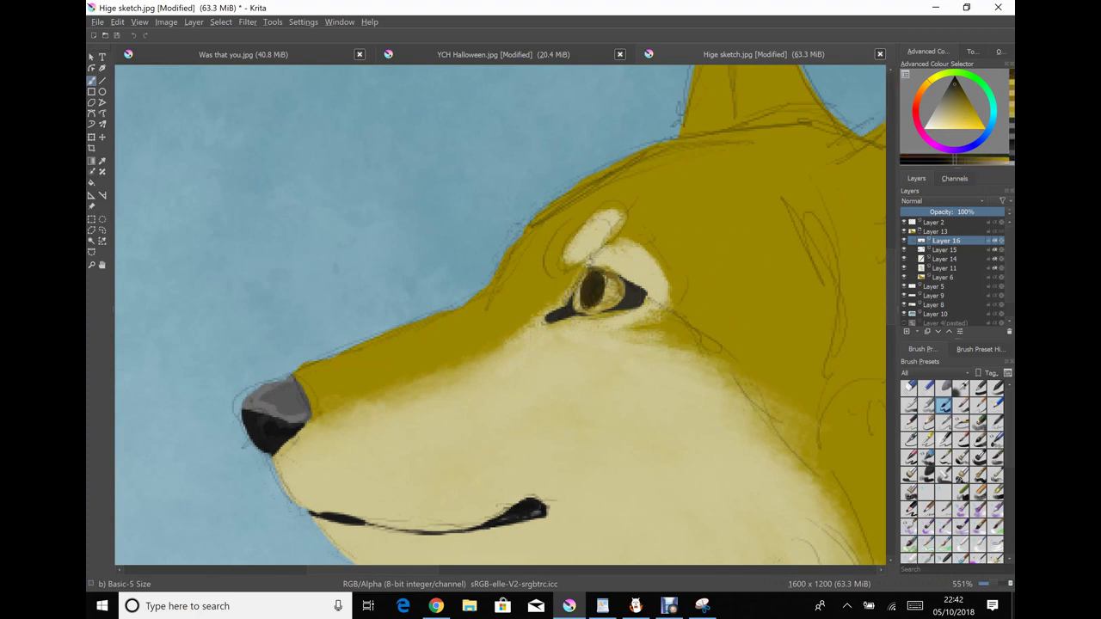
ctrl+click(618, 288)
ctrl+click(617, 289)
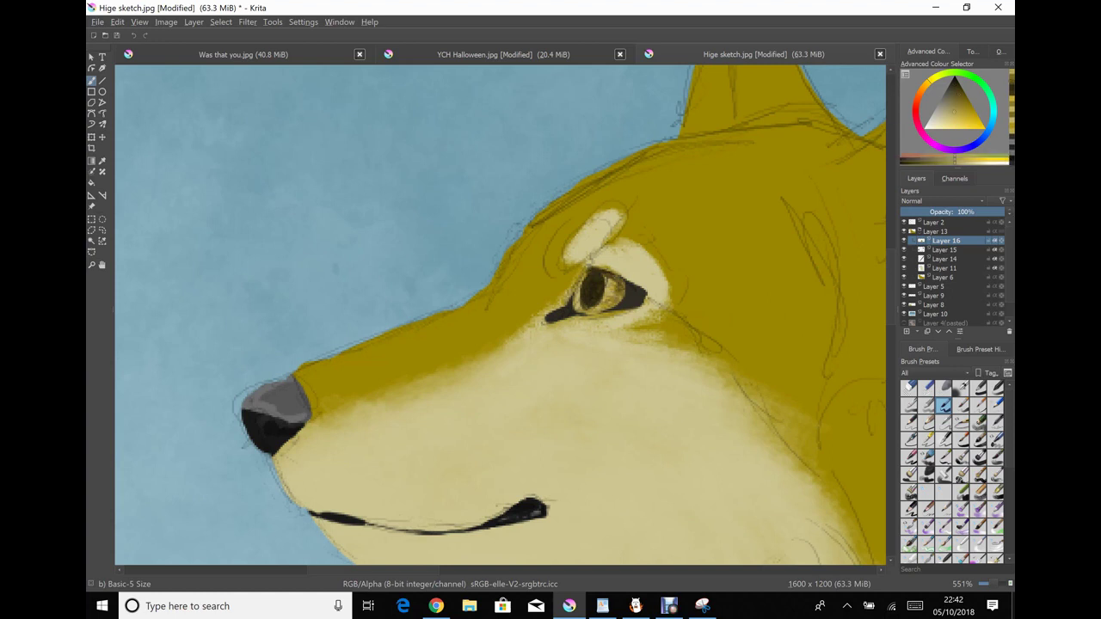
ctrl+click(618, 289)
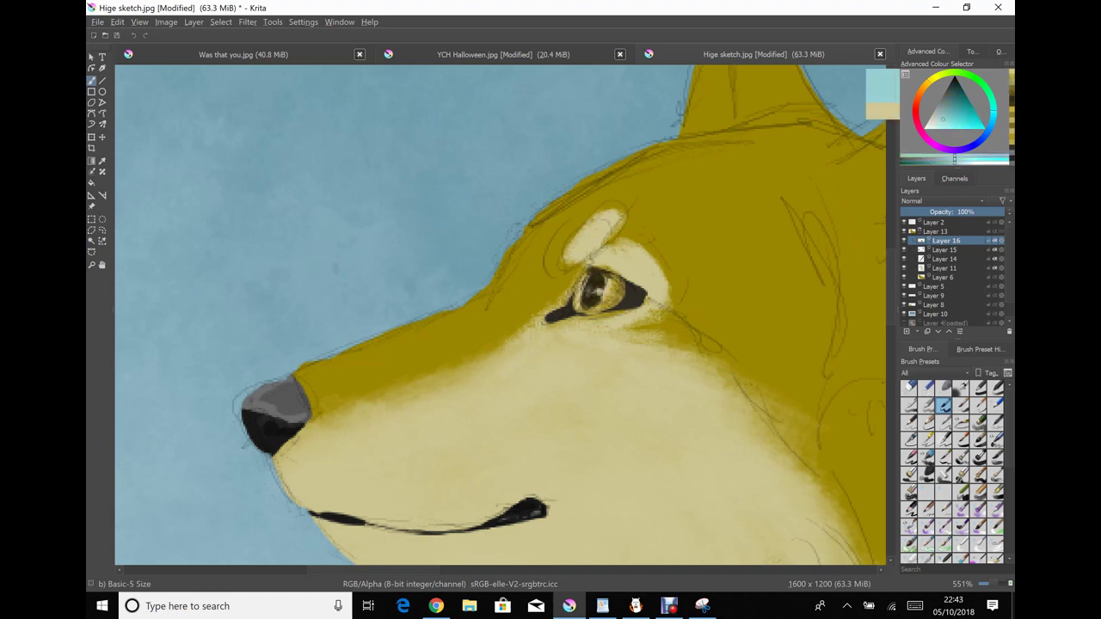
ctrl+click(618, 289)
click(633, 295)
ctrl+click(632, 294)
Paint bright yellow and darker fur patches across the neck on Layer 20 with Bristles-3 Large Smooth
scroll(499, 314, down, 5)
scroll(528, 221, up, 5)
drag(471, 370, 550, 236)
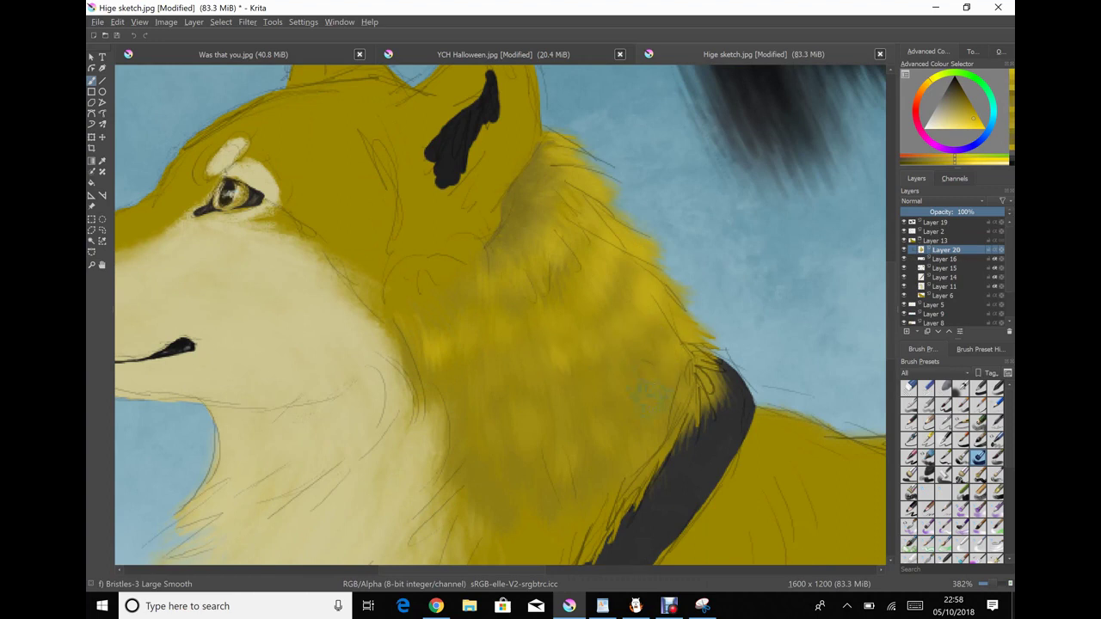
mouse_move(508, 486)
mouse_down()
mouse_move(680, 366)
mouse_move(695, 320)
mouse_move(661, 346)
mouse_move(645, 327)
mouse_move(662, 331)
mouse_move(639, 387)
mouse_move(537, 327)
mouse_up()
Remove Layer 19 with its black test strokes and make Layer 20 the active layer
click(999, 51)
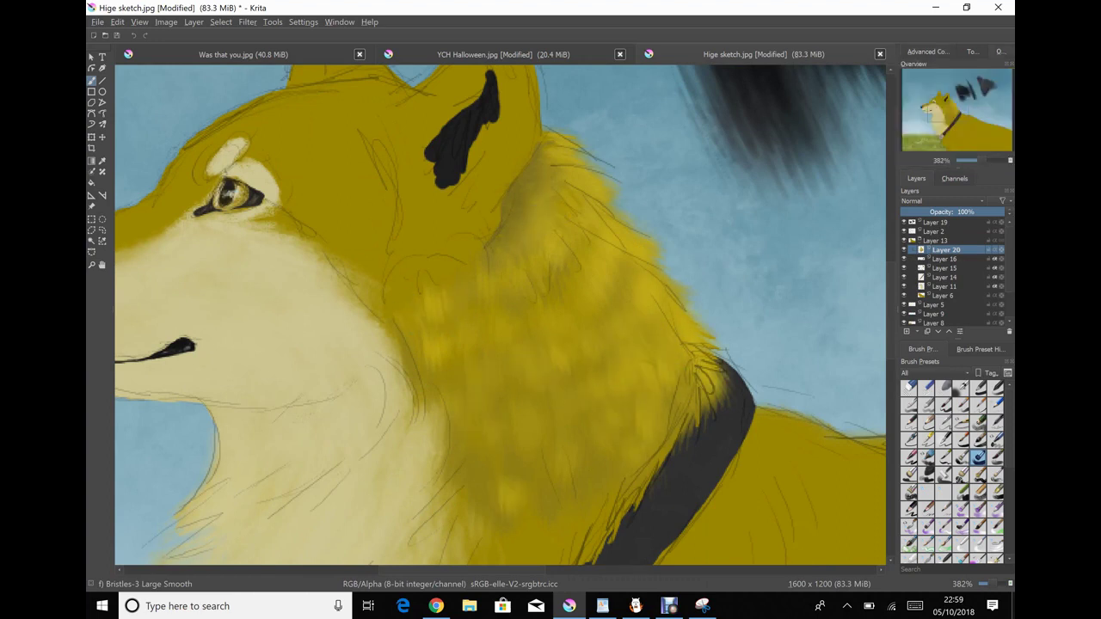
click(972, 52)
scroll(499, 314, down, 8)
click(937, 222)
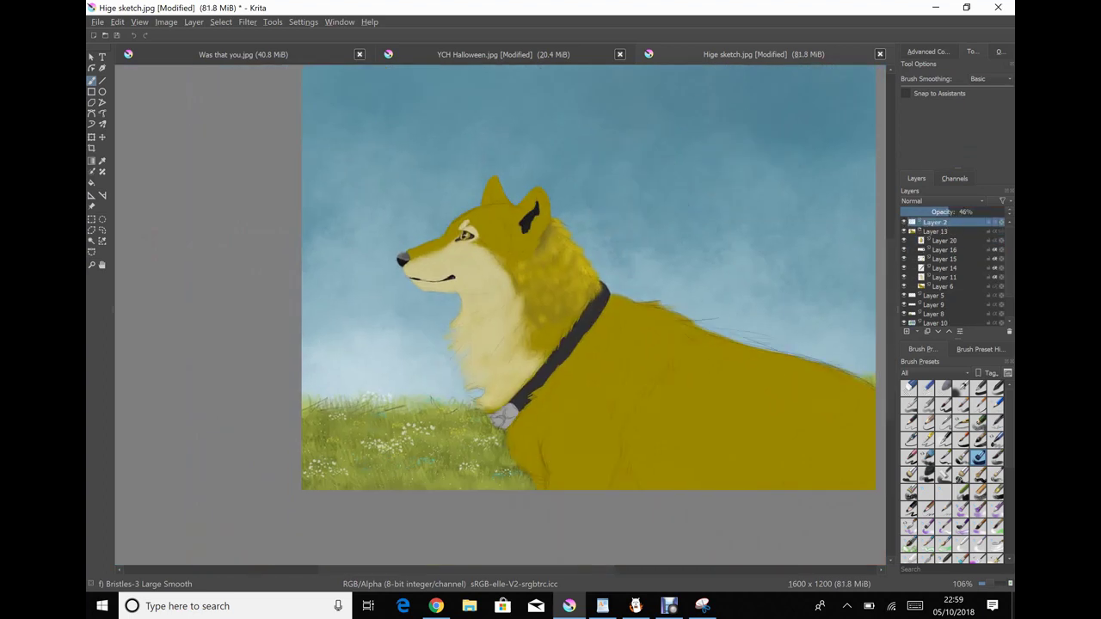
key(Insert)
scroll(574, 310, up, 6)
key(ctrl+z)
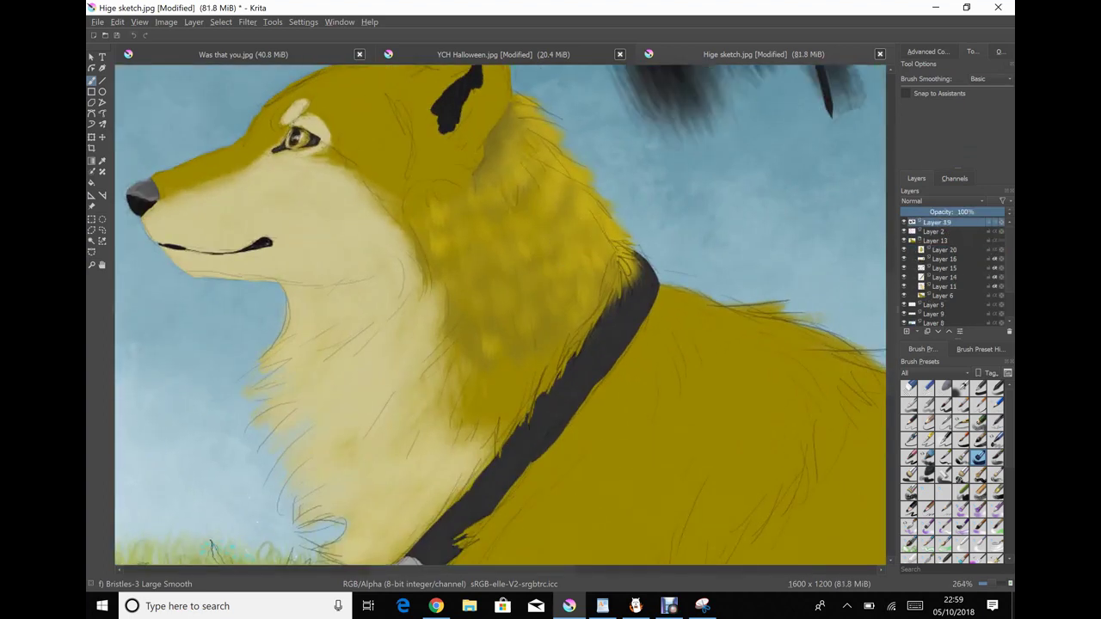
key(ctrl+z)
key(Page_Down)
key(Page_Down)
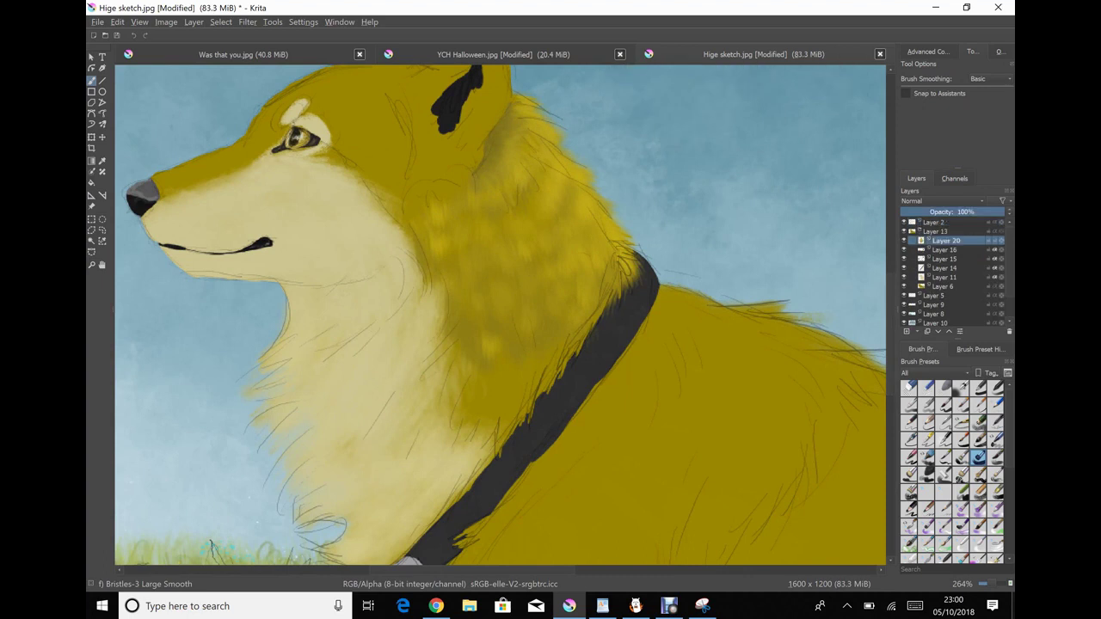
Add paler yellow highlight strokes to the neck fur on Layer 20 using colours sampled from the fur
click(928, 51)
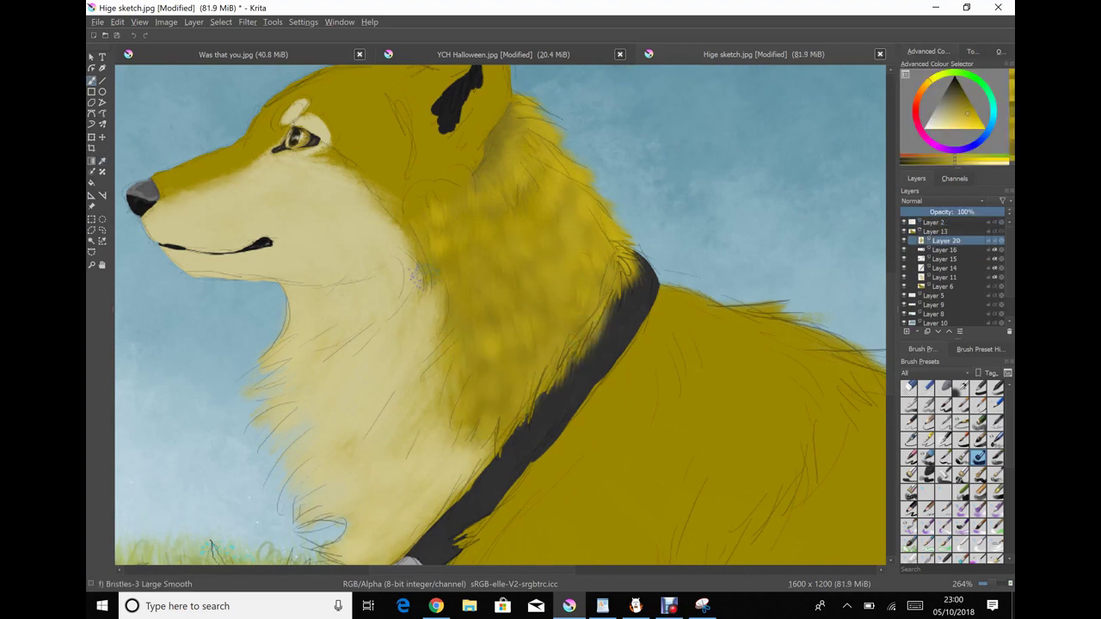
ctrl+click(535, 121)
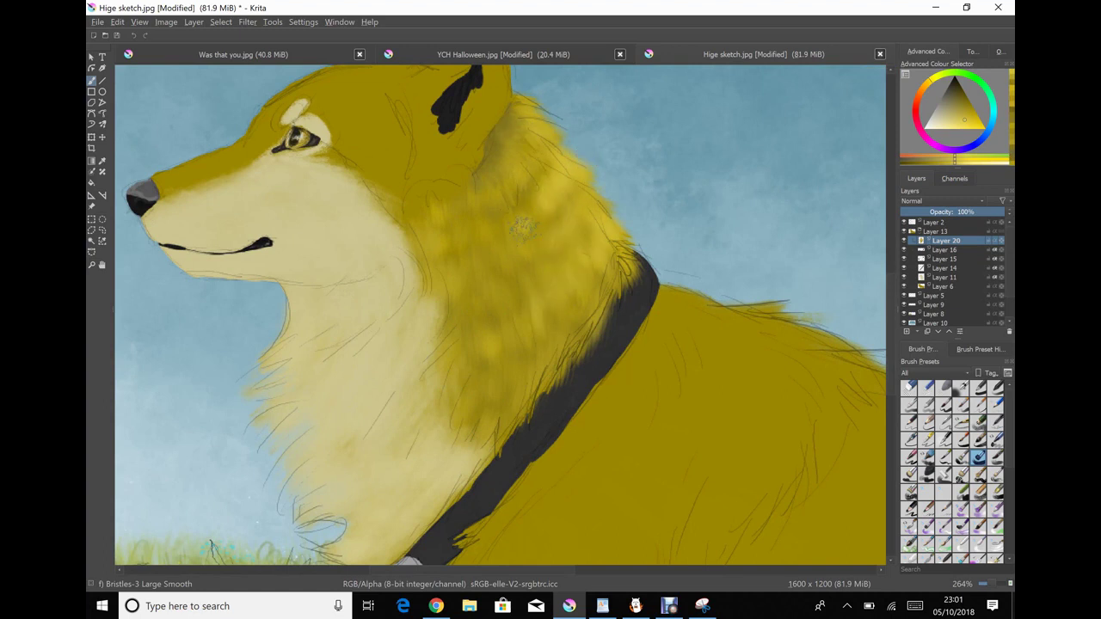
ctrl+click(585, 172)
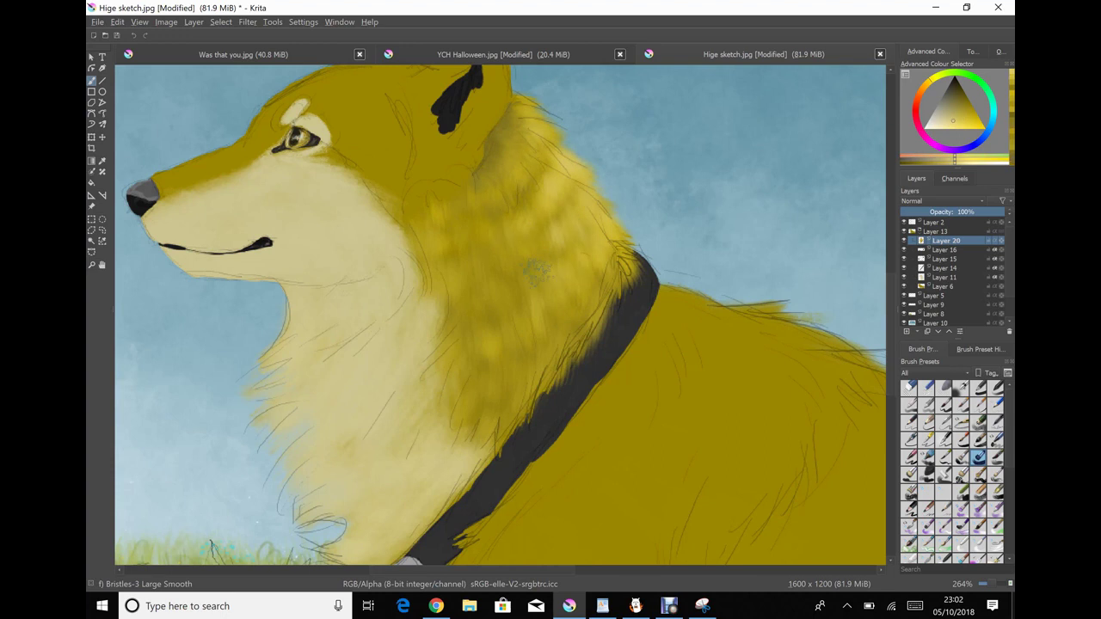
Add a paint layer above Layer 11 and brush darker brownish-yellow fur patches over the shoulder behind the collar
key(Insert)
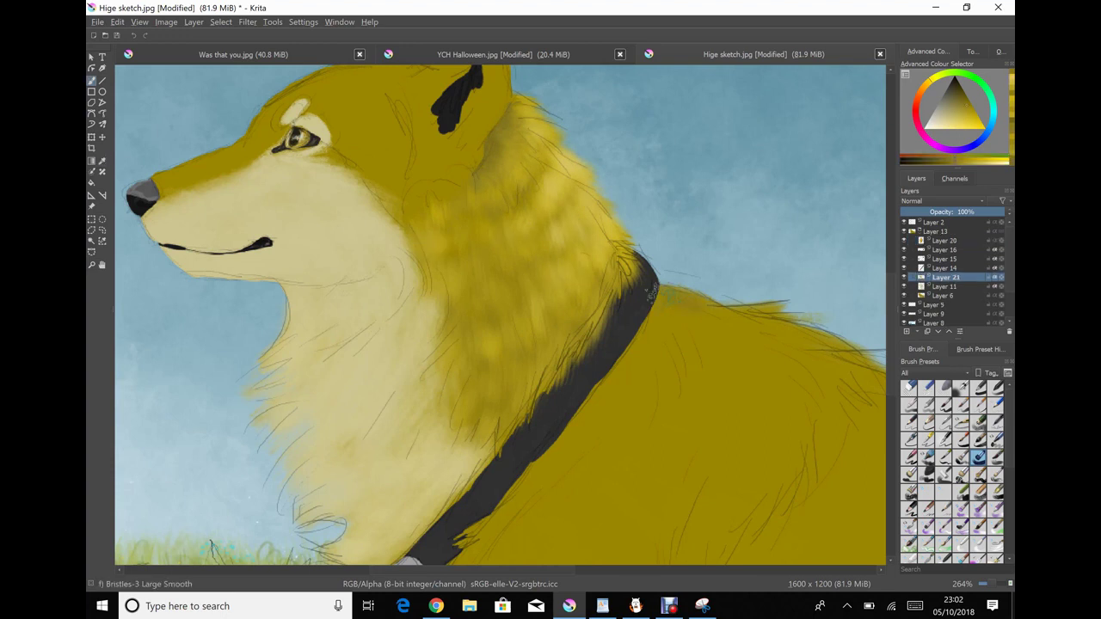
drag(616, 464, 594, 250)
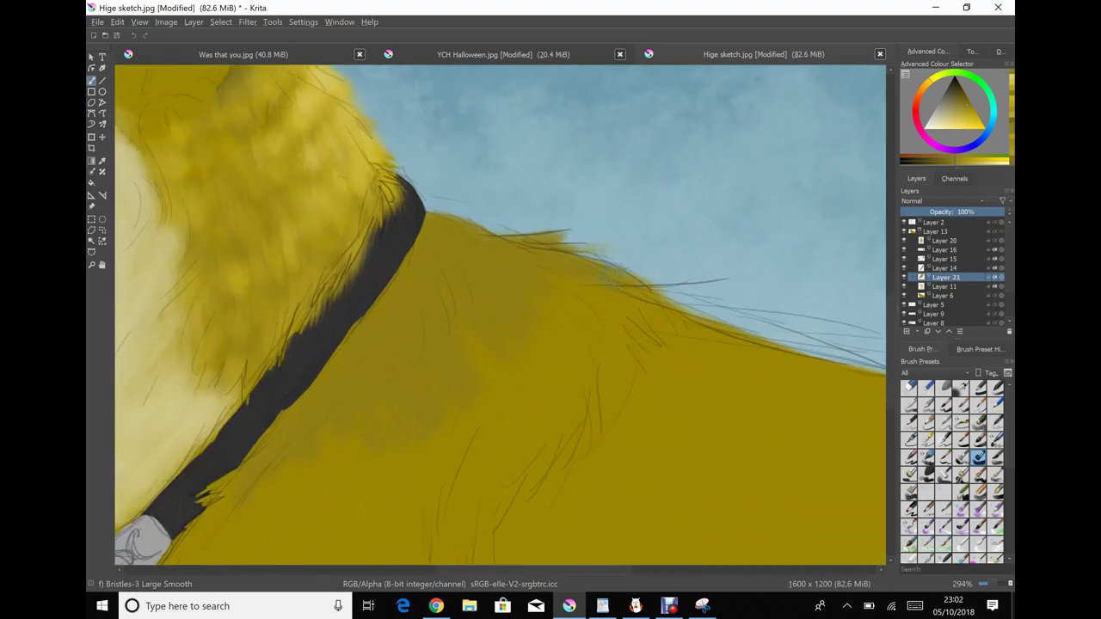
mouse_move(456, 250)
mouse_down()
mouse_move(379, 336)
mouse_move(516, 275)
mouse_move(387, 443)
mouse_up()
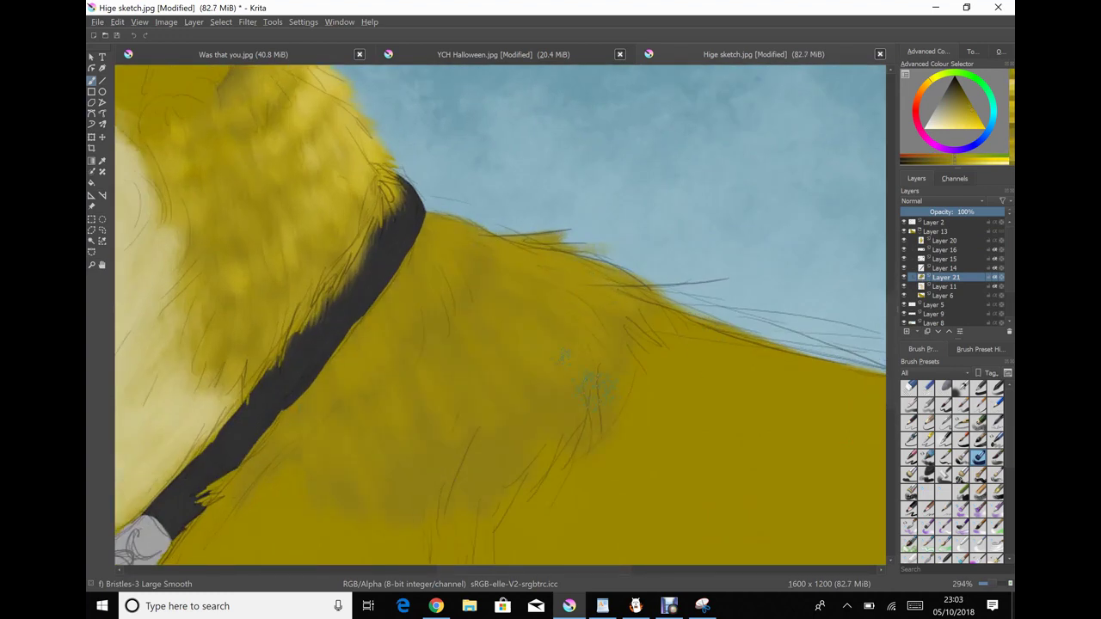
ctrl+click(421, 443)
mouse_move(448, 233)
mouse_down()
mouse_move(391, 322)
mouse_move(541, 245)
mouse_move(628, 314)
mouse_move(391, 456)
mouse_up()
drag(602, 391, 422, 490)
Brush bright and pale yellow fur highlights over the shoulder behind the collar on Layer 21 using colours sampled from the fur
ctrl+click(440, 208)
mouse_move(443, 211)
mouse_down()
mouse_move(525, 283)
mouse_move(594, 318)
mouse_up()
ctrl+click(593, 318)
drag(448, 232, 495, 327)
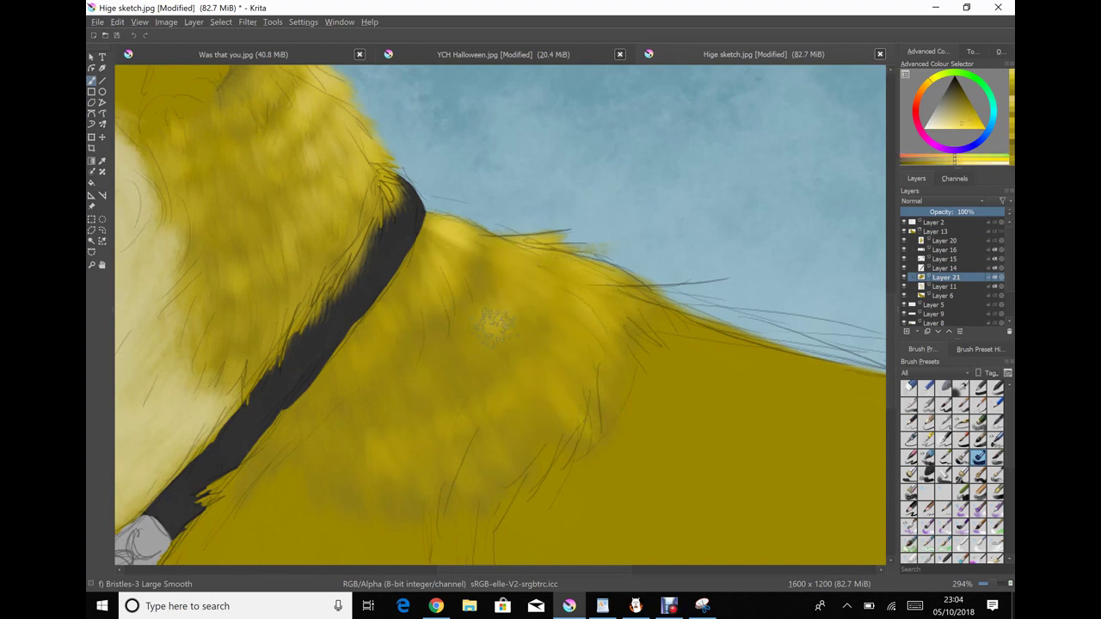
drag(550, 266, 482, 404)
ctrl+click(486, 409)
ctrl+click(533, 443)
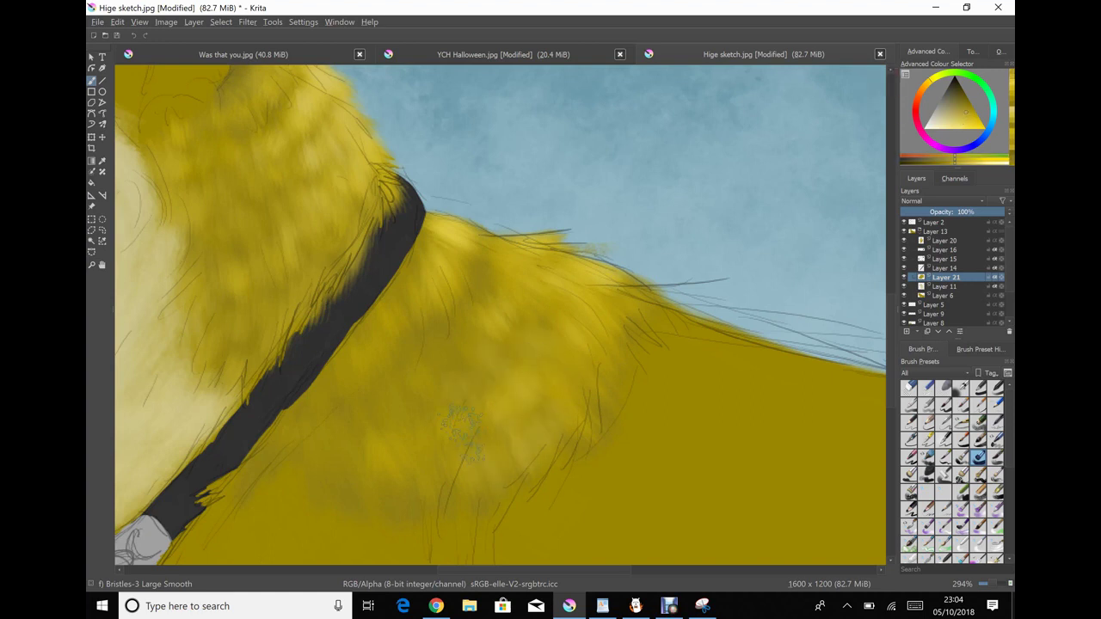
scroll(498, 361, down, 5)
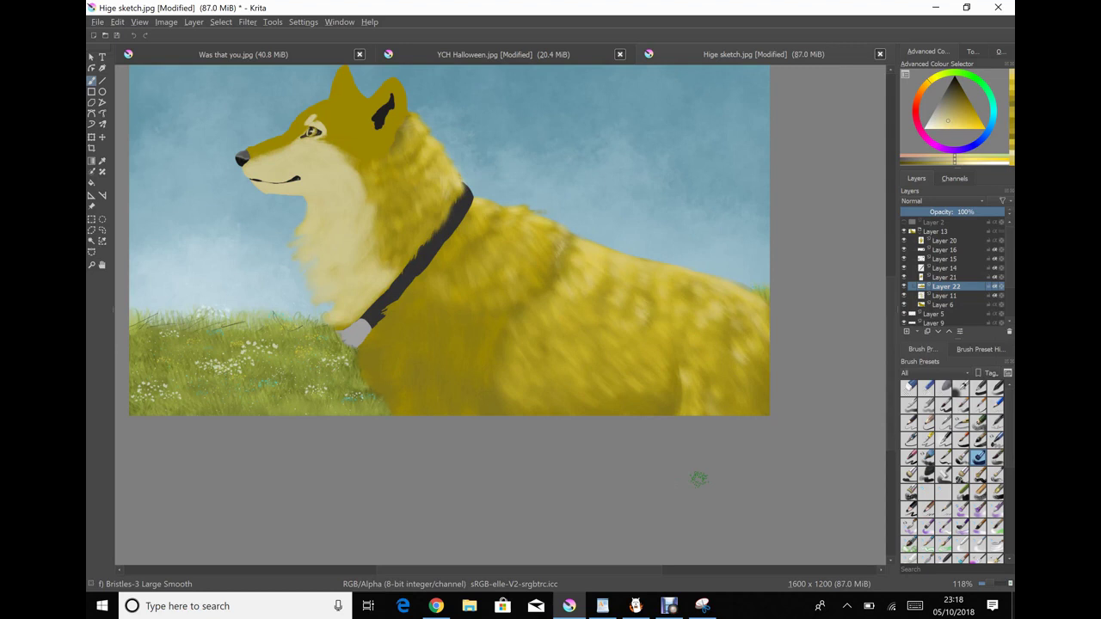
Clean up the fur edge along the upper back on Layer 23 using a sampled pale yellow and the Eraser Circle brush
key(ctrl+Page_Down)
scroll(696, 258, up, 4)
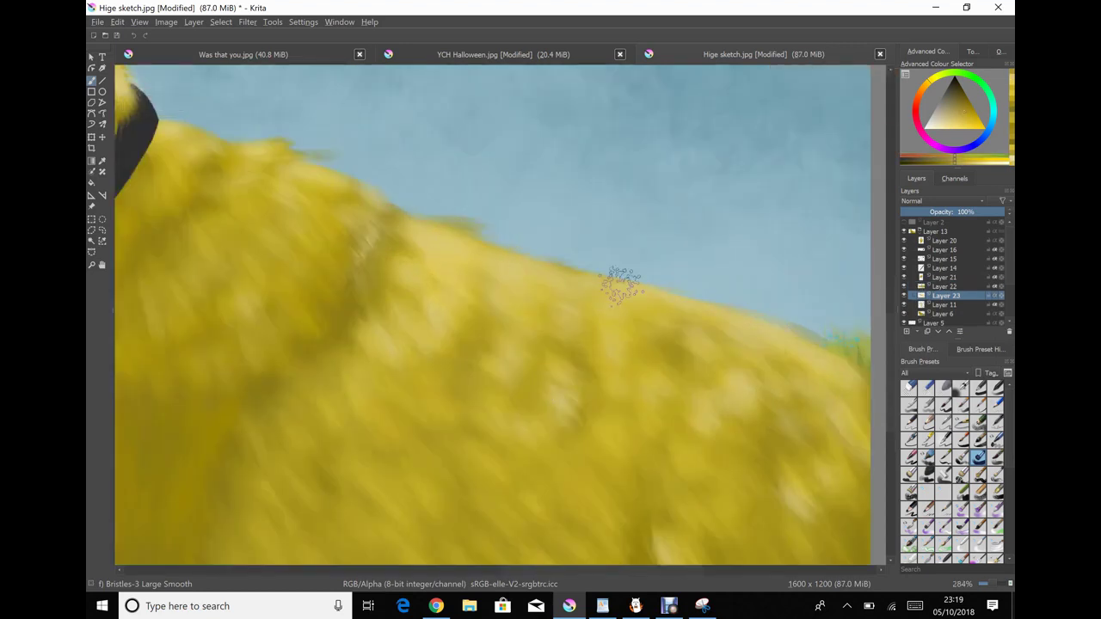
ctrl+click(697, 311)
drag(511, 234, 568, 211)
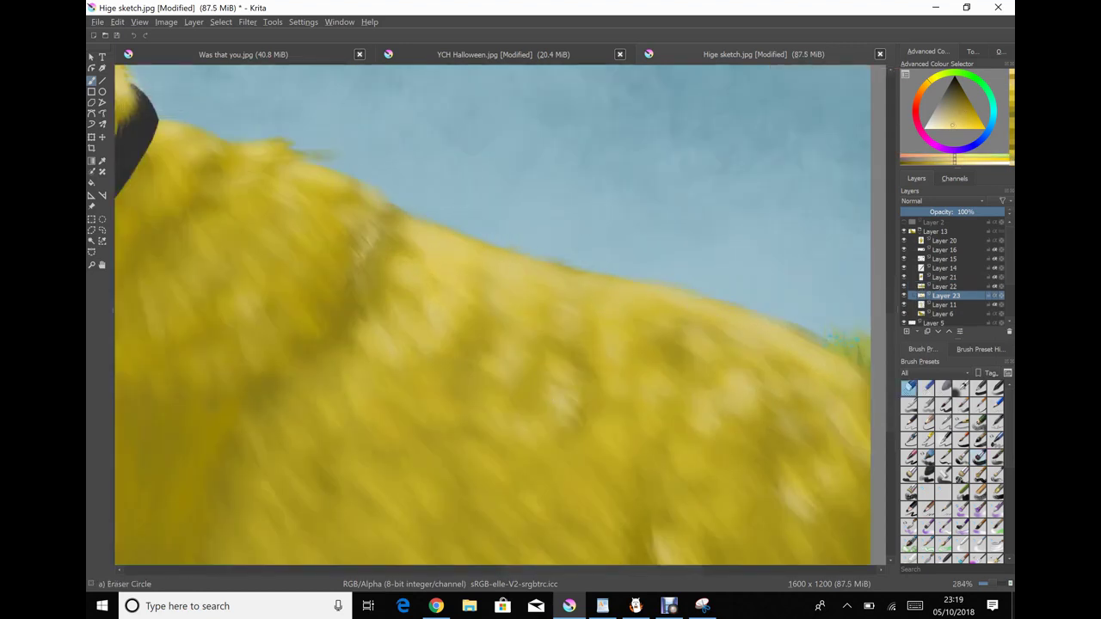
key(ctrl+z)
key(ctrl+z)
key(ctrl+Page_Down)
scroll(696, 300, down, 4)
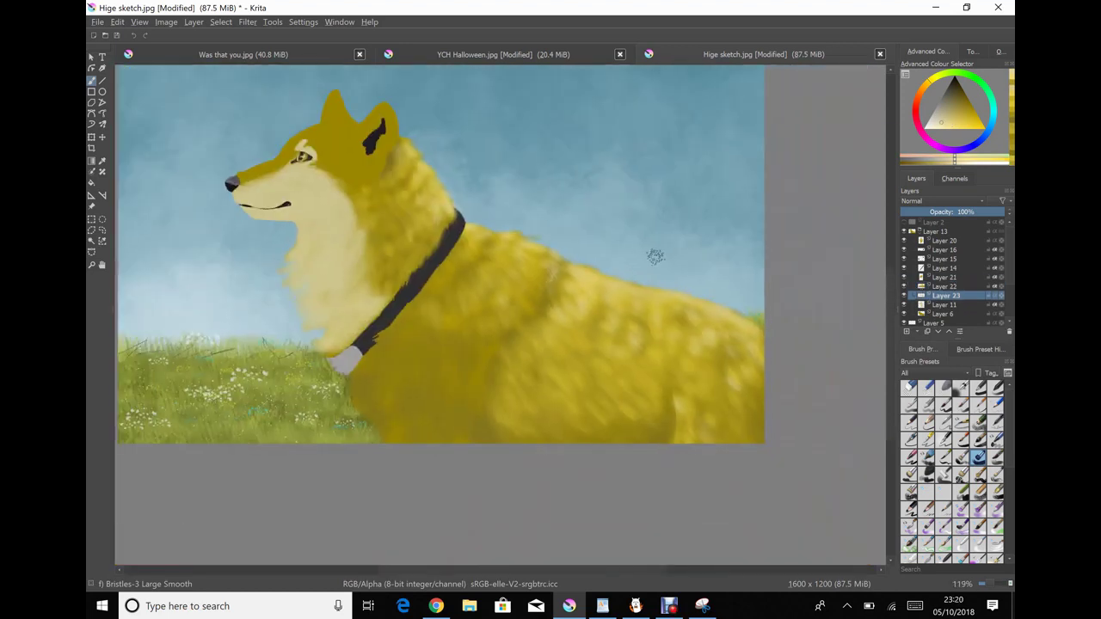
Add a paint layer above Layer 22 and brush paler yellow vertical fur strokes over the upper front leg below the shoulder
key(Insert)
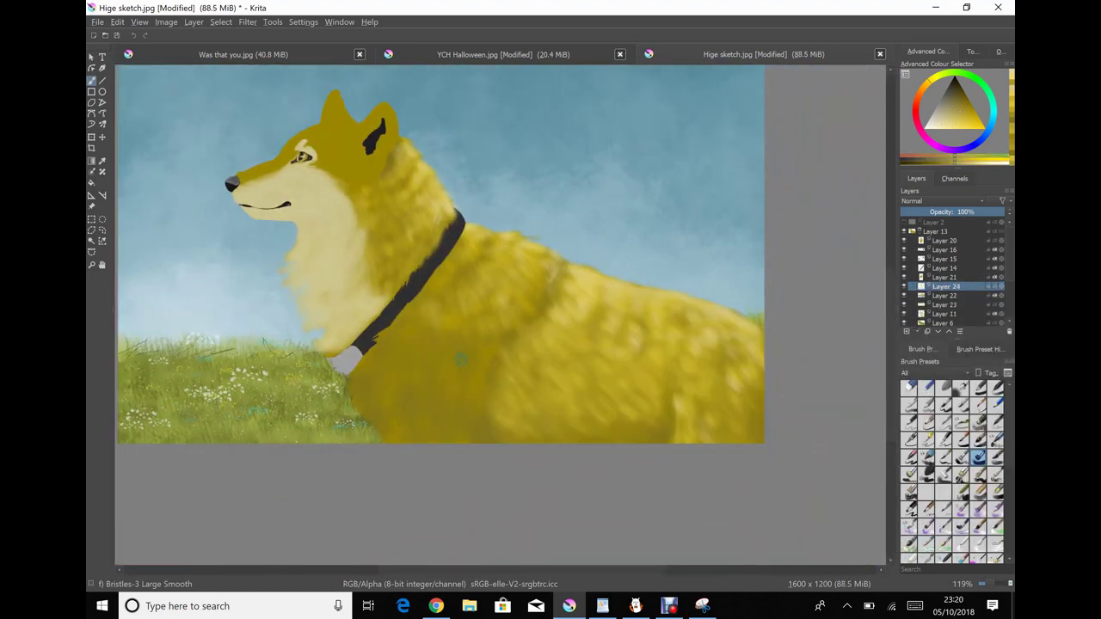
scroll(428, 419, up, 4)
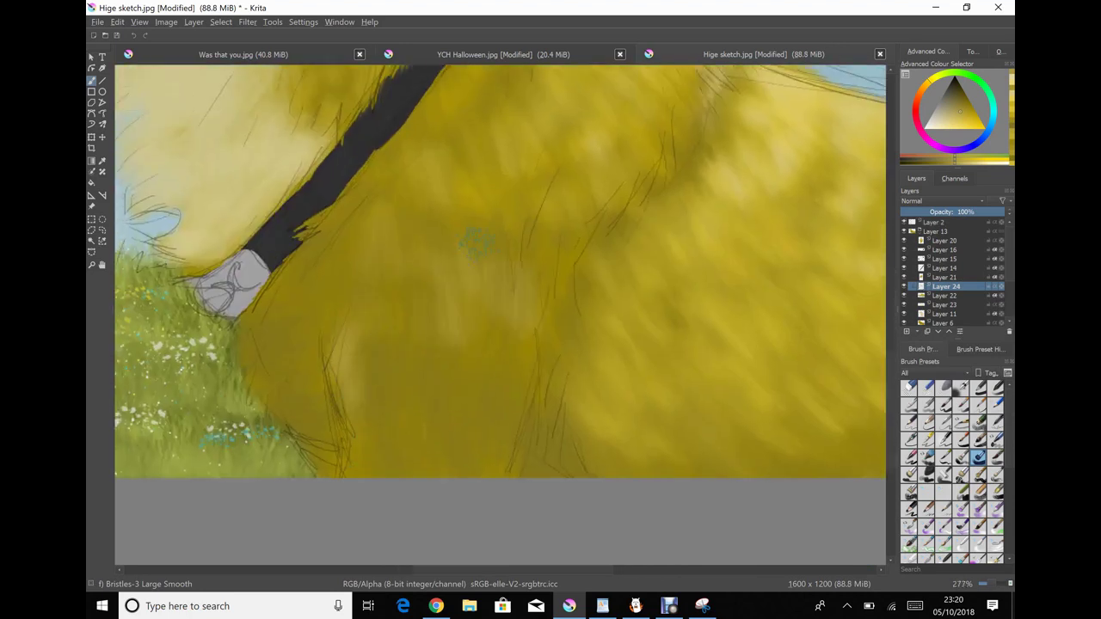
mouse_move(516, 341)
mouse_down()
mouse_move(404, 464)
mouse_move(406, 401)
mouse_move(381, 426)
mouse_up()
ctrl+click(362, 415)
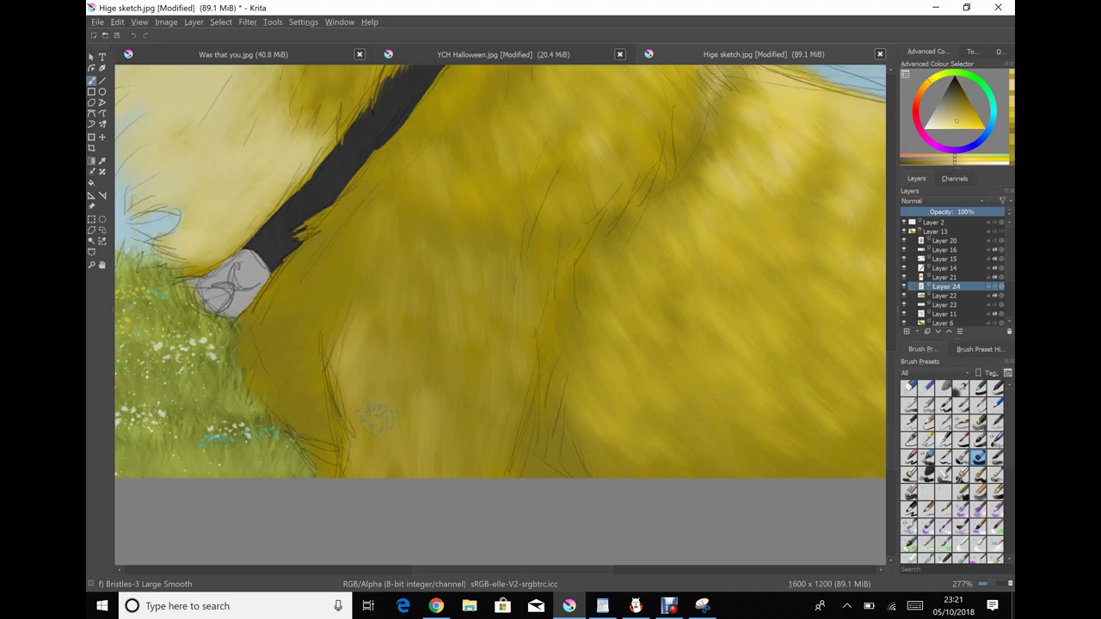
scroll(363, 462, down, 3)
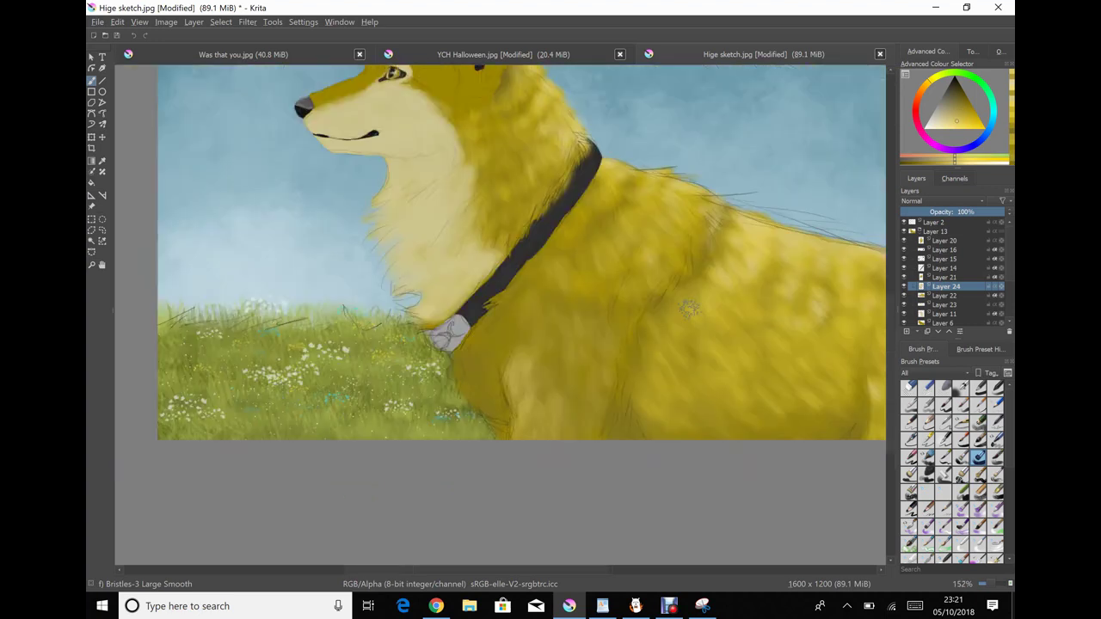
scroll(430, 327, up, 5)
mouse_move(447, 305)
mouse_down()
mouse_move(456, 413)
mouse_move(465, 387)
mouse_move(495, 456)
mouse_move(495, 435)
mouse_move(481, 464)
mouse_up()
ctrl+click(494, 456)
scroll(482, 464, down, 4)
Add a paint layer above Layer 20 and brush greyish shadow patches under the jaw and on the upper chest
scroll(491, 270, up, 4)
key(Insert)
mouse_move(426, 219)
mouse_down()
mouse_move(442, 234)
mouse_move(560, 209)
mouse_move(528, 184)
mouse_move(447, 361)
mouse_up()
mouse_move(481, 301)
mouse_down()
mouse_move(495, 379)
mouse_move(448, 330)
mouse_move(474, 274)
mouse_move(602, 198)
mouse_up()
key(ctrl+Page_Up)
key(ctrl+Page_Up)
key(ctrl+Page_Up)
key(ctrl+Page_Up)
key(ctrl+Page_Up)
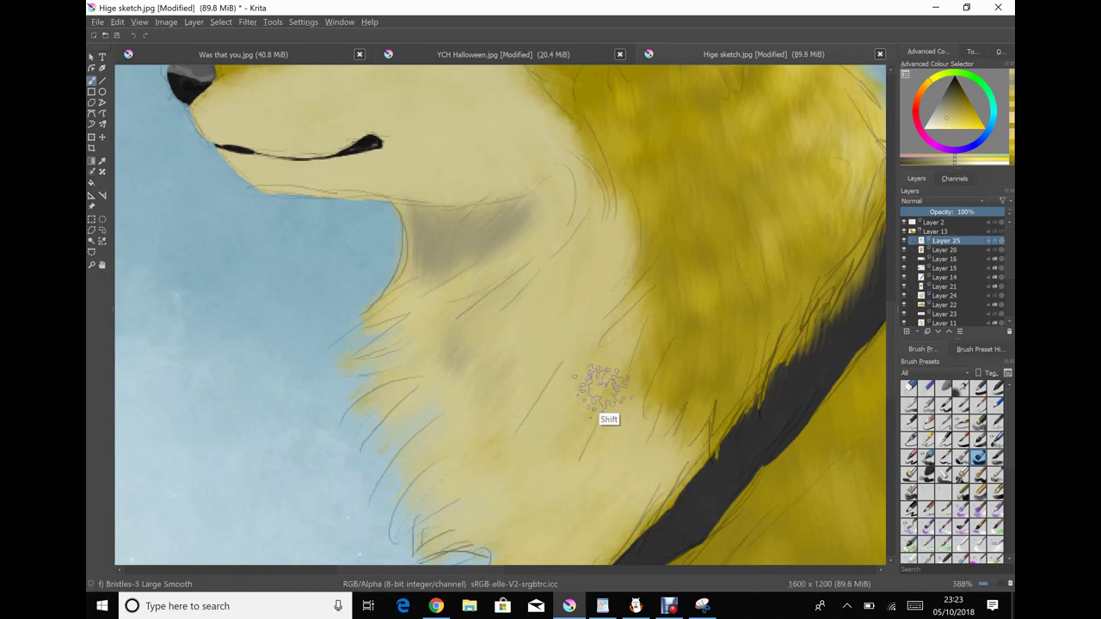
Brush slightly darker cream fur strokes over the lower chest beside the collar on Layer 25
scroll(675, 473, down, 3)
drag(654, 434, 705, 387)
drag(615, 473, 791, 275)
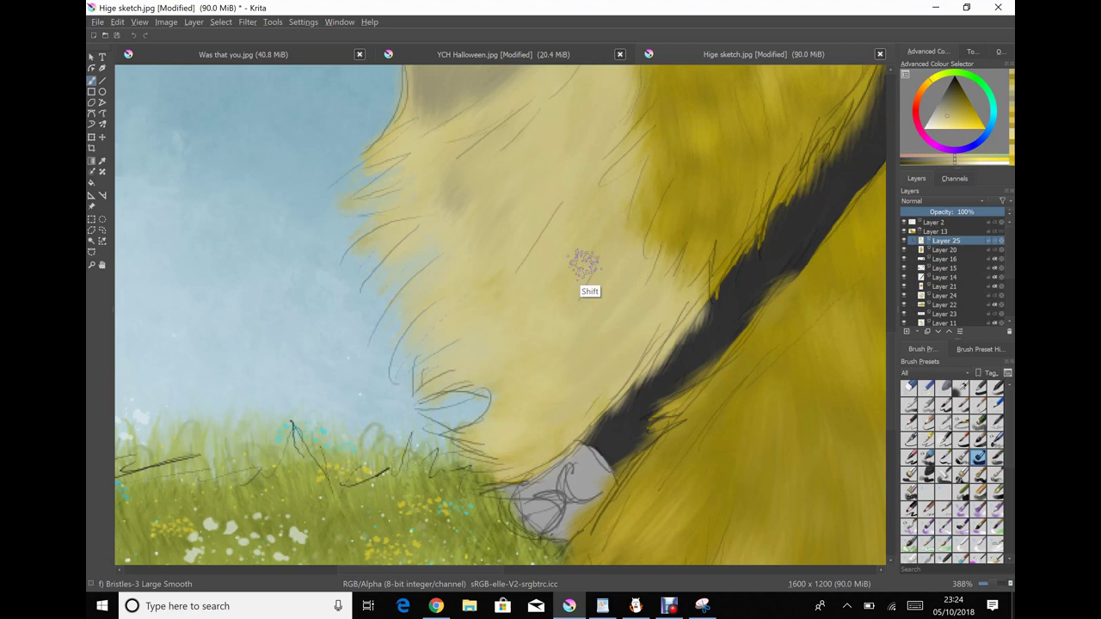
Add pale cream highlight strokes across the chest fur on Layer 25 using colours sampled from the chest
ctrl+click(405, 147)
drag(536, 196, 467, 123)
ctrl+click(545, 160)
drag(602, 309, 590, 293)
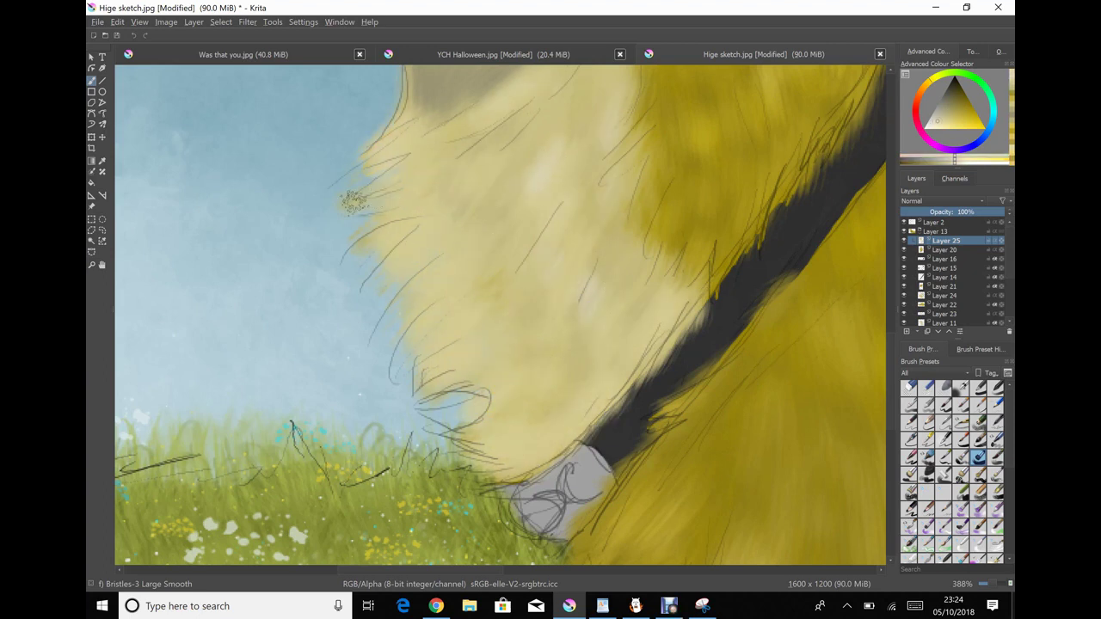
scroll(518, 368, down, 5)
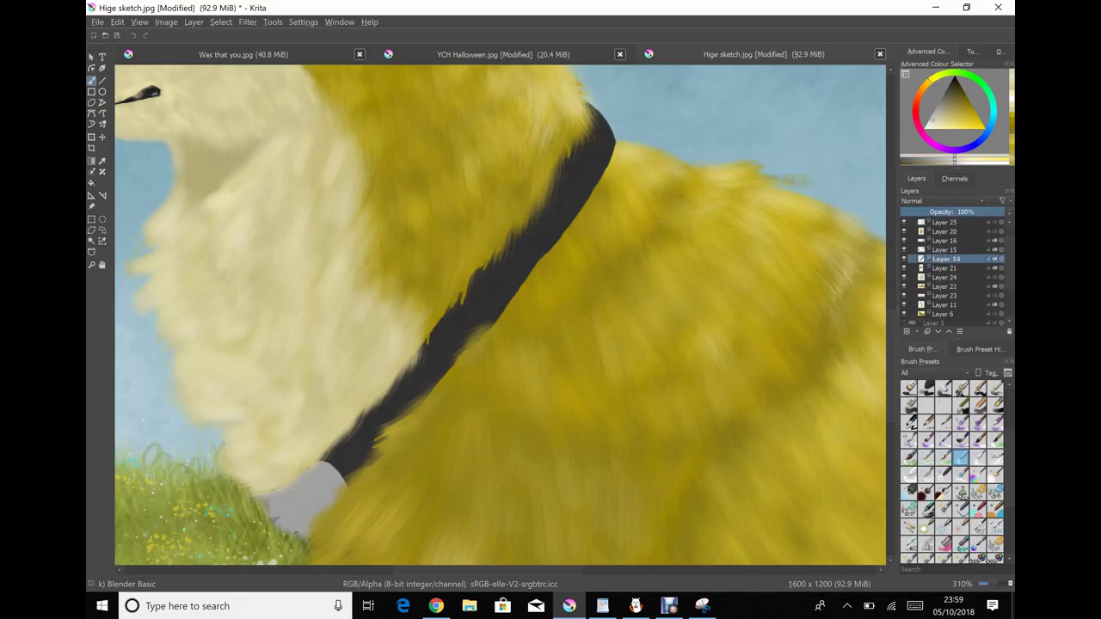
Shade the collar with black Pencil-1 Hard strokes on a new layer above Layer 14, undoing the last stroke
key(slash)
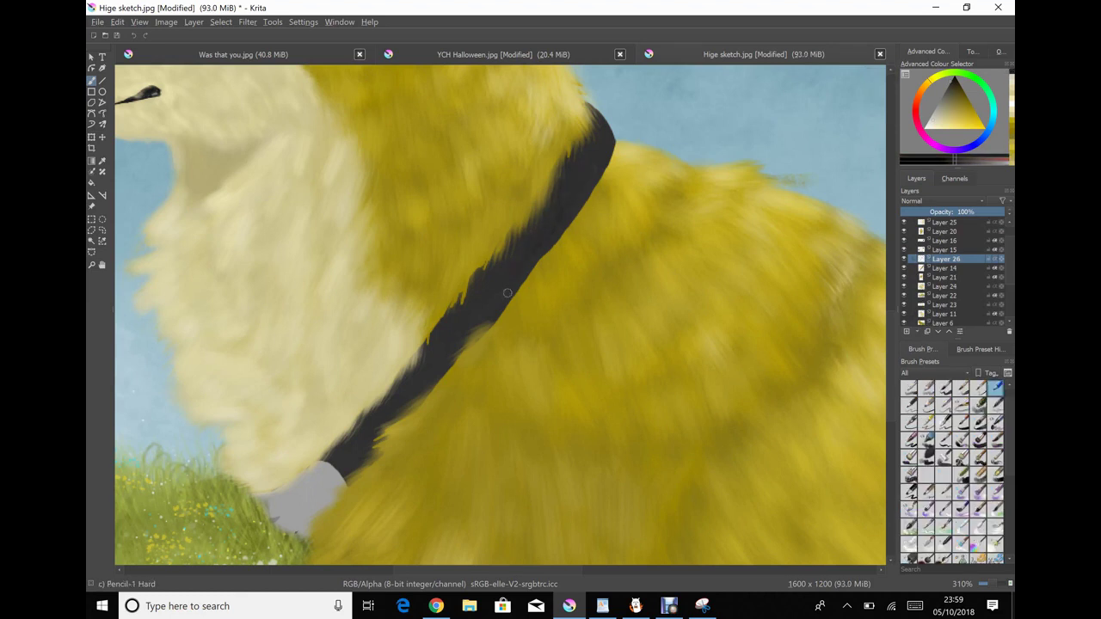
drag(508, 258, 491, 300)
drag(563, 198, 443, 352)
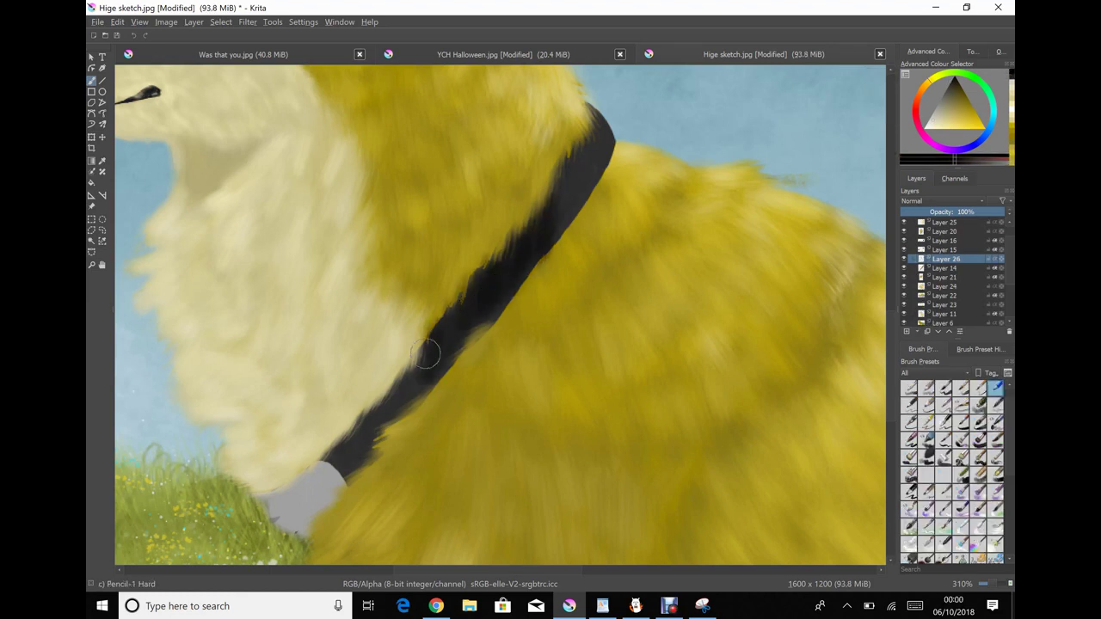
drag(464, 310, 344, 456)
drag(581, 176, 554, 224)
key(ctrl+z)
Paint light grey highlight strokes on the collar tag with Basic-5 Size using a grey sampled from the tag
key(slash)
ctrl+click(273, 503)
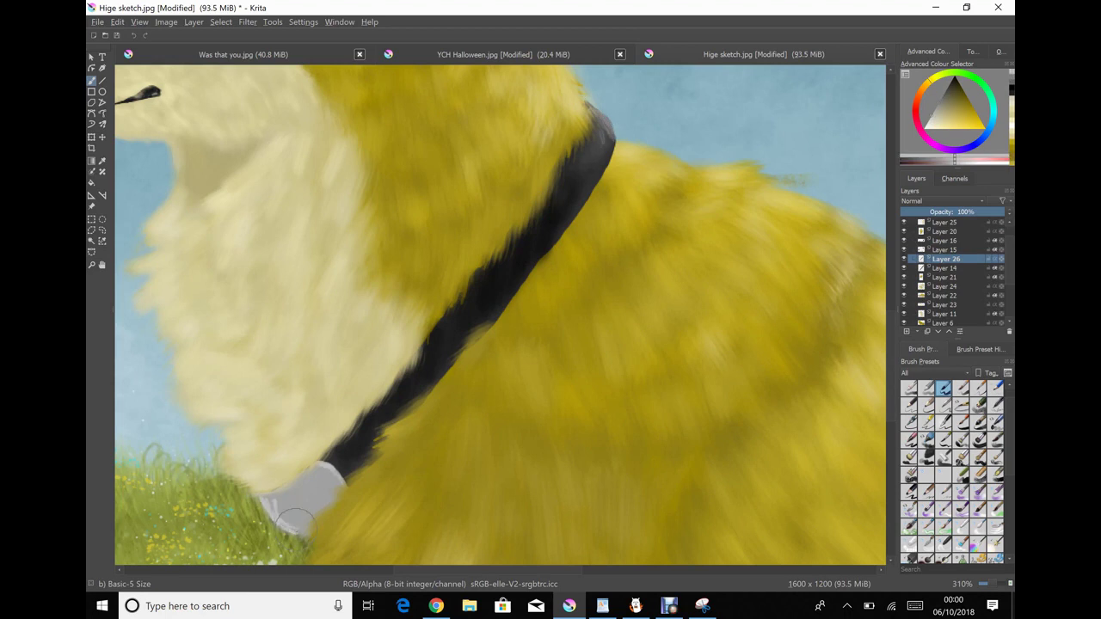
drag(289, 503, 327, 481)
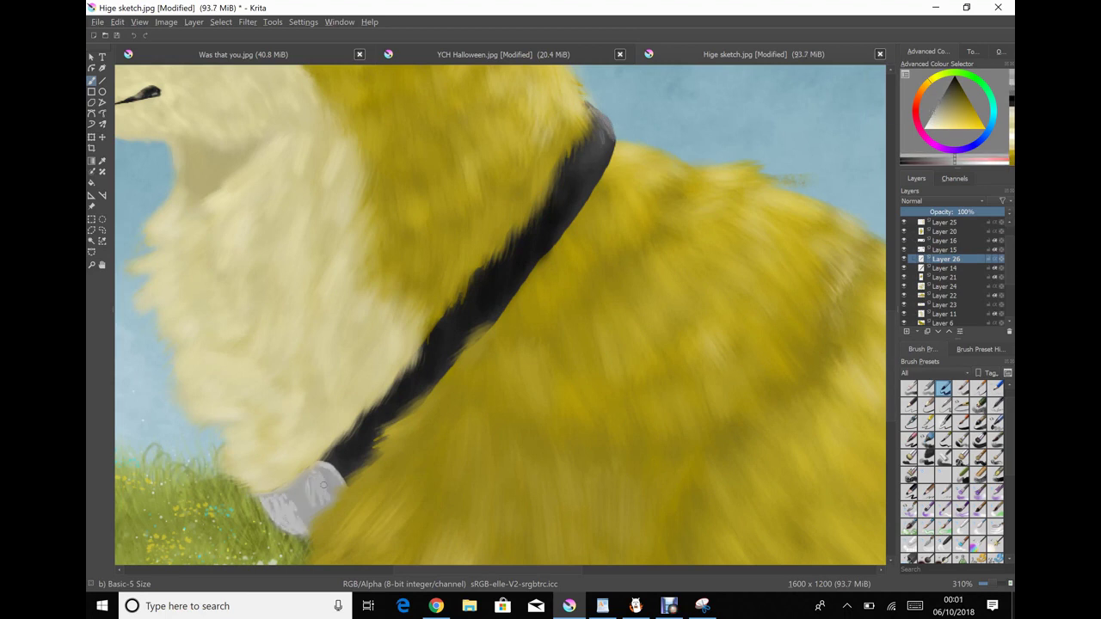
Smooth the collar tag's shading with Blender Basic and give the tag a dark curved X emblem
click(960, 526)
mouse_move(323, 490)
mouse_down()
mouse_move(297, 509)
mouse_move(309, 505)
mouse_up()
scroll(301, 499, down, 5)
scroll(418, 393, up, 7)
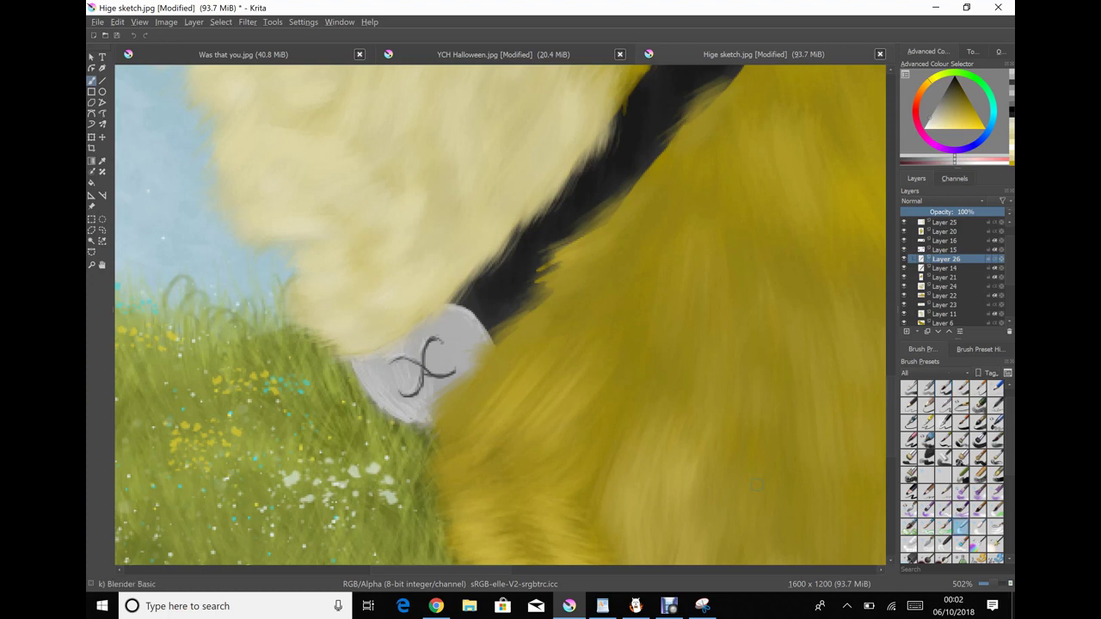
scroll(397, 406, down, 8)
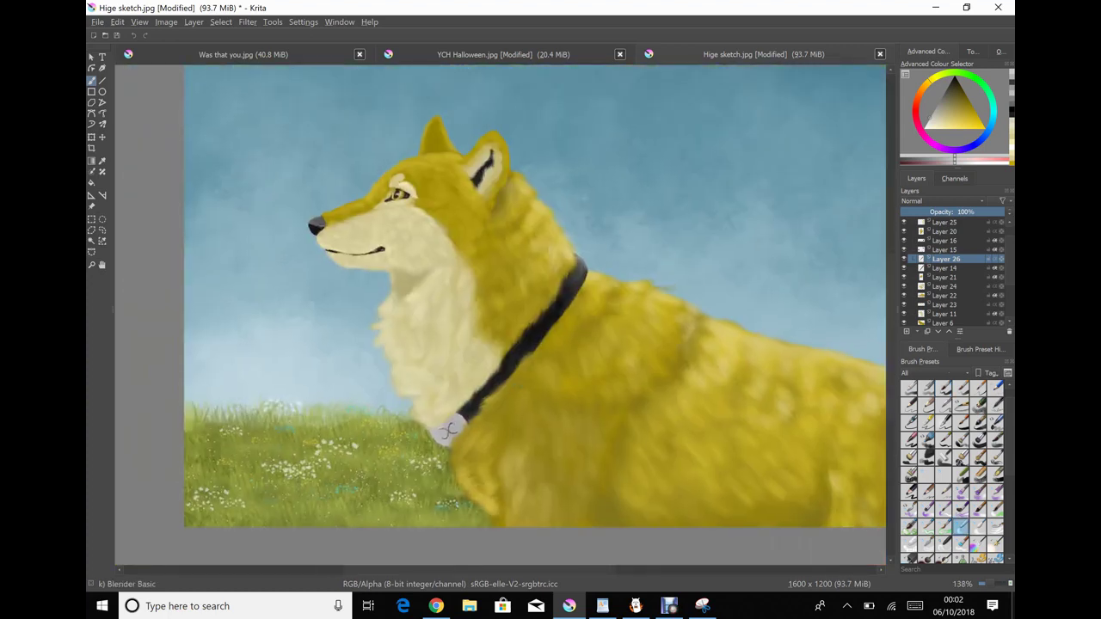
Add a paint layer above Layer 25 and pick a yellow shade for the Basic-5 Size brush
key(Insert)
click(954, 159)
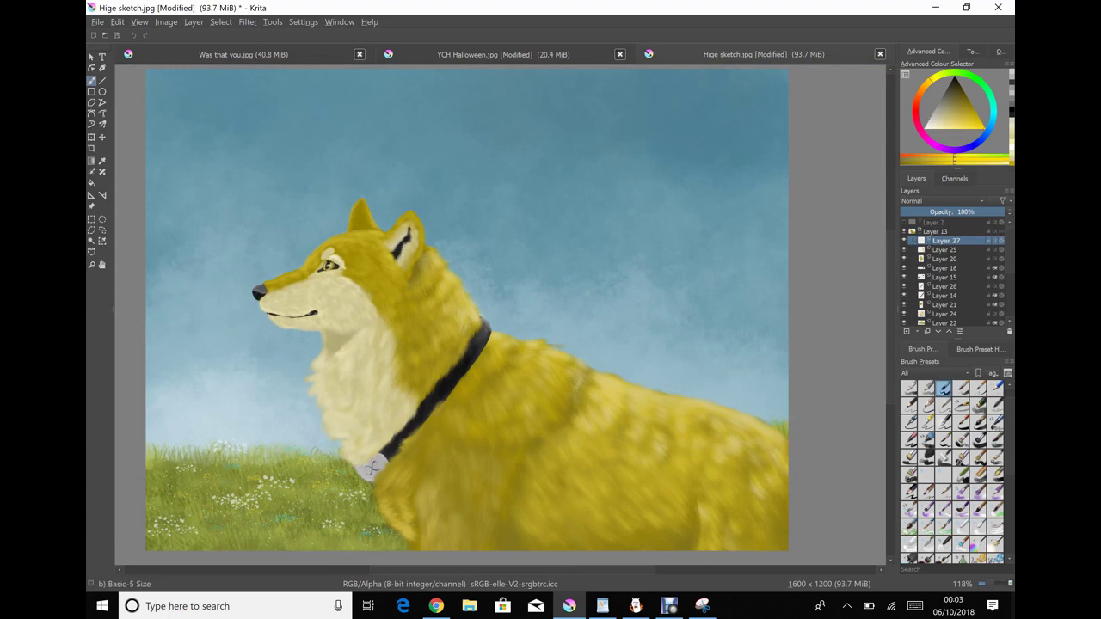